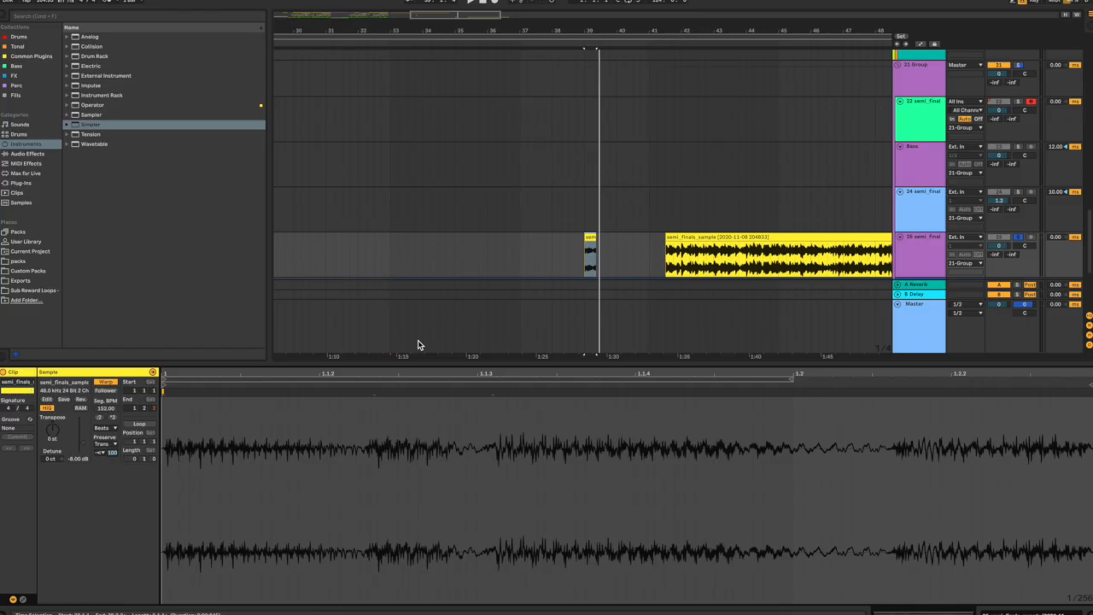
- Audition the short semi_finals sample clip while switching its warp mode between Complex, Tones and other modes
{"action": "key", "text": "space"}
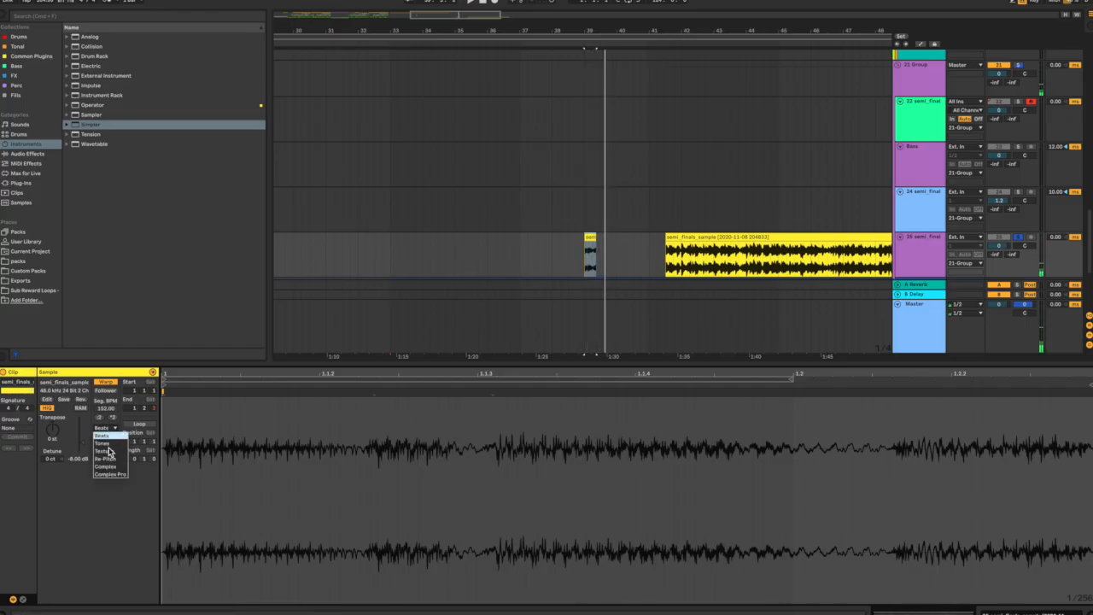
{"action": "left_click", "coordinate": [107, 468]}
{"action": "key", "text": "space"}
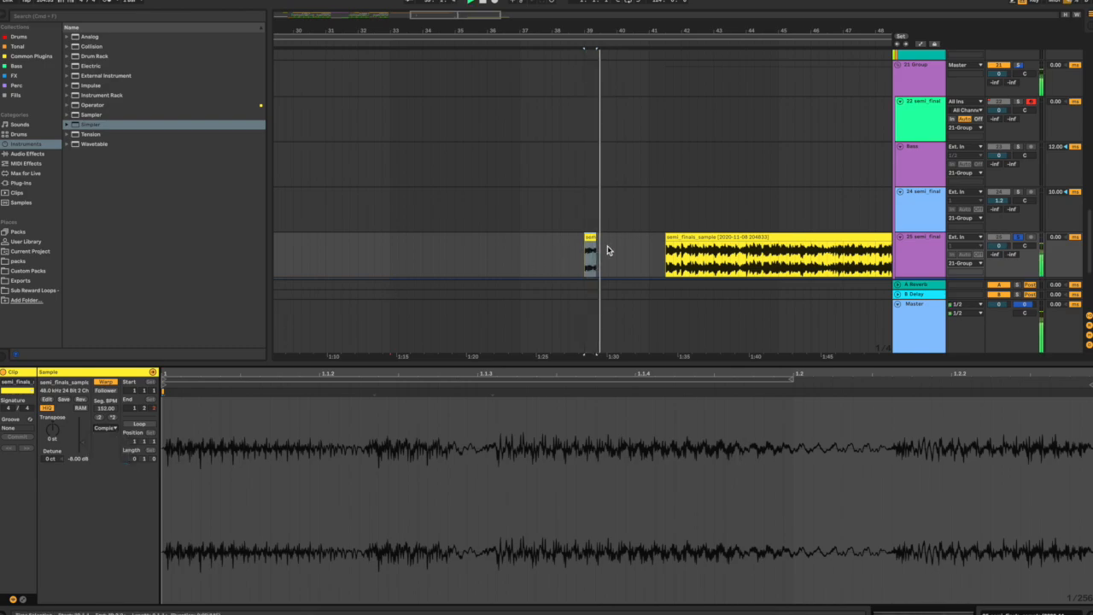
{"action": "left_click", "coordinate": [105, 428]}
{"action": "left_click", "coordinate": [111, 445]}
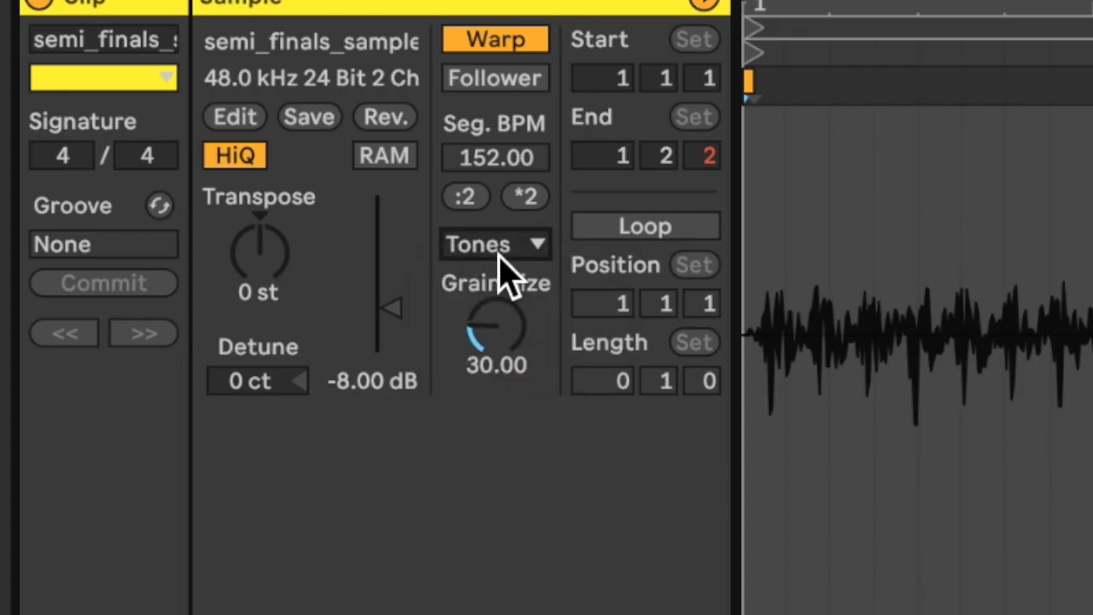
{"action": "left_click", "coordinate": [498, 255]}
{"action": "left_click", "coordinate": [502, 277]}
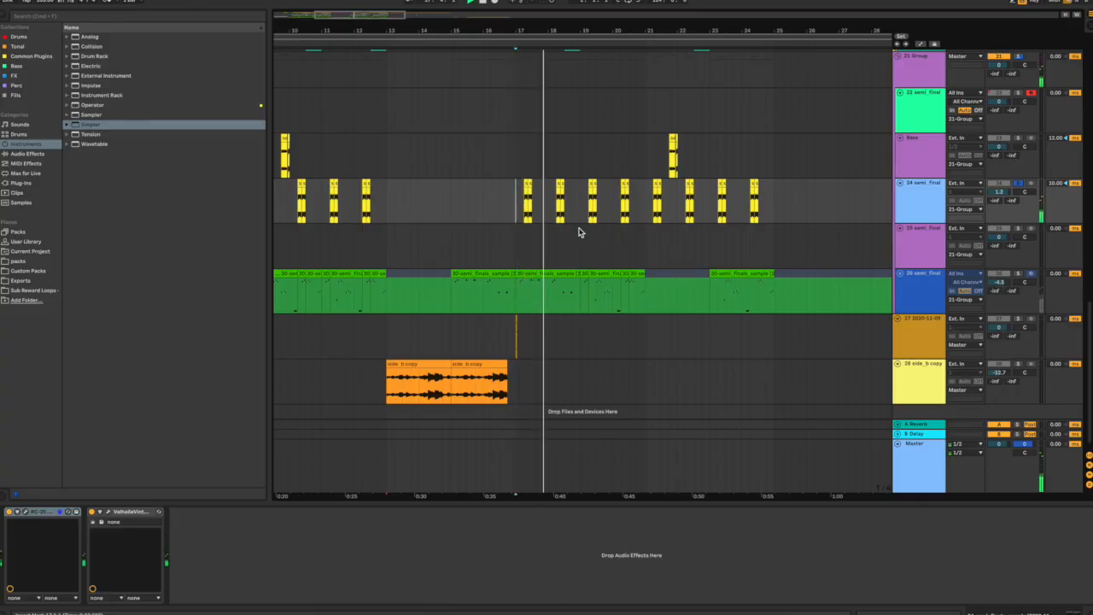
- Bypass the Audio Effect Rack on the Simpler sample track to compare it dry, and re-enable the rack
{"action": "scroll", "coordinate": [542, 242], "scroll_direction": "left", "scroll_amount": 2}
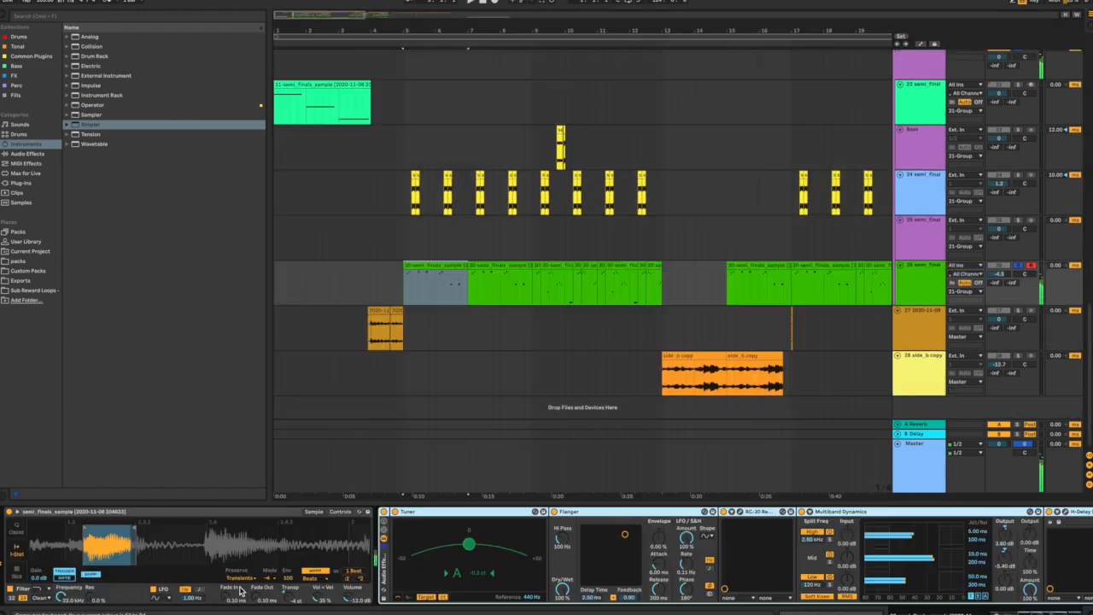
{"action": "left_click", "coordinate": [384, 512]}
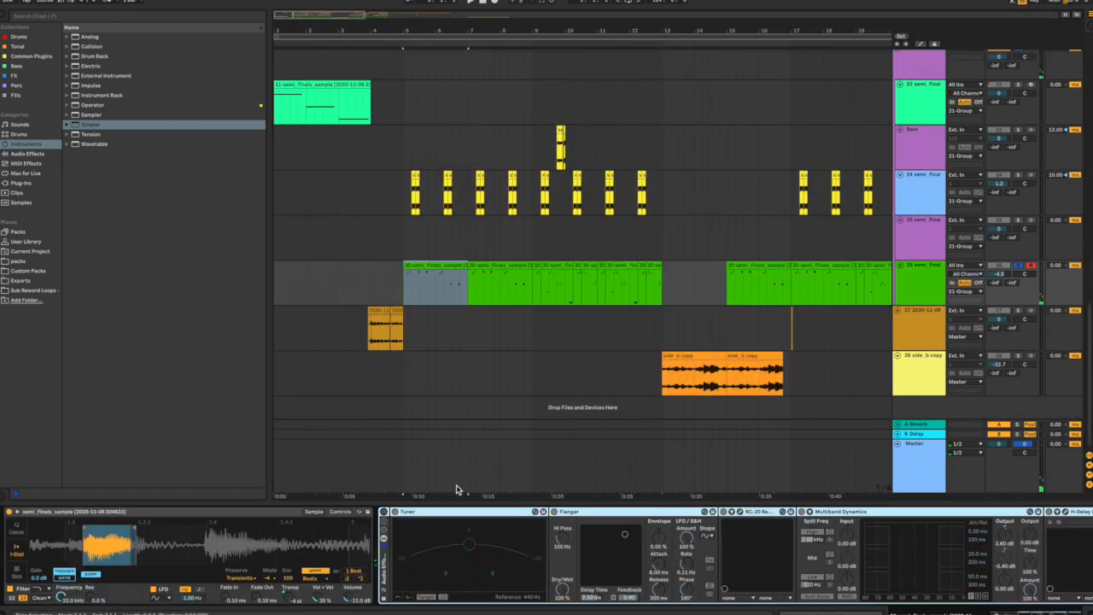
{"action": "right_click", "coordinate": [292, 600]}
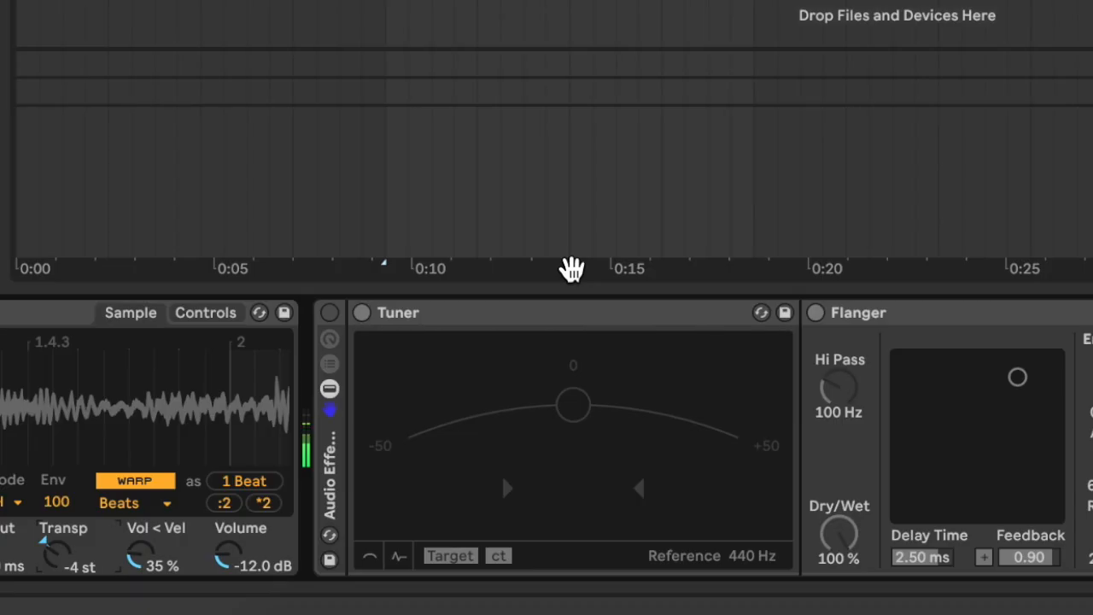
{"action": "left_click", "coordinate": [329, 314]}
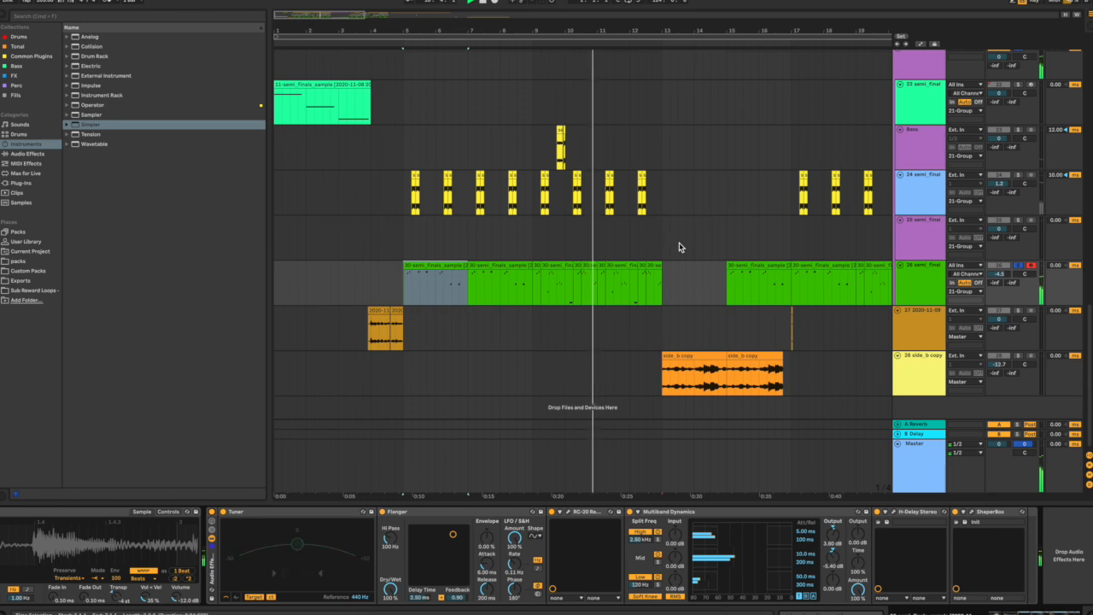
- Open the semi_finals MIDI clip that starts shortly after bar 9 and examine the pitches and timing of its notes
{"action": "left_click", "coordinate": [554, 264]}
{"action": "double_click", "coordinate": [558, 266]}
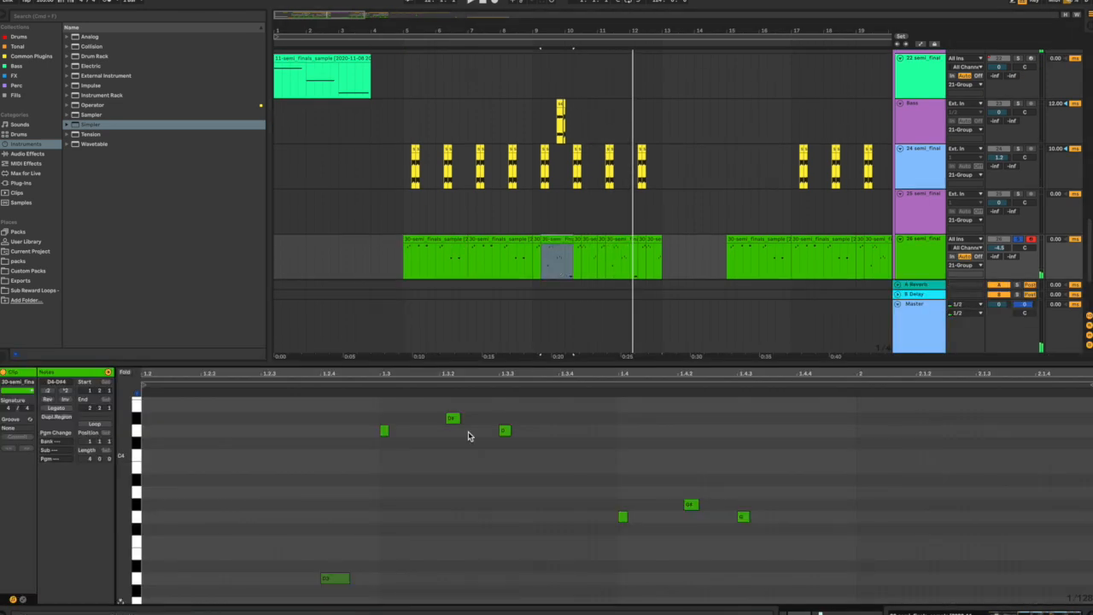
{"action": "left_click_drag", "start_coordinate": [445, 374], "coordinate": [515, 384]}
{"action": "left_click_drag", "start_coordinate": [494, 162], "coordinate": [1012, 144]}
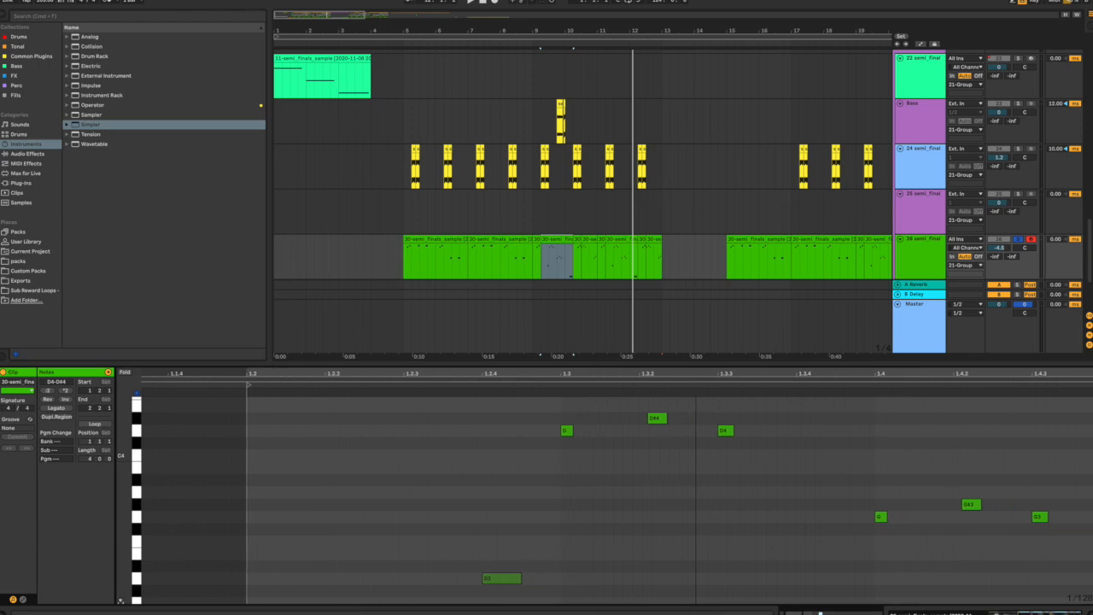
{"action": "left_click_drag", "start_coordinate": [696, 374], "coordinate": [412, 374]}
{"action": "double_click", "coordinate": [502, 259]}
{"action": "mouse_move", "coordinate": [940, 374]}
{"action": "left_mouse_down"}
{"action": "mouse_move", "coordinate": [937, 389]}
{"action": "mouse_move", "coordinate": [938, 374]}
{"action": "left_mouse_up"}
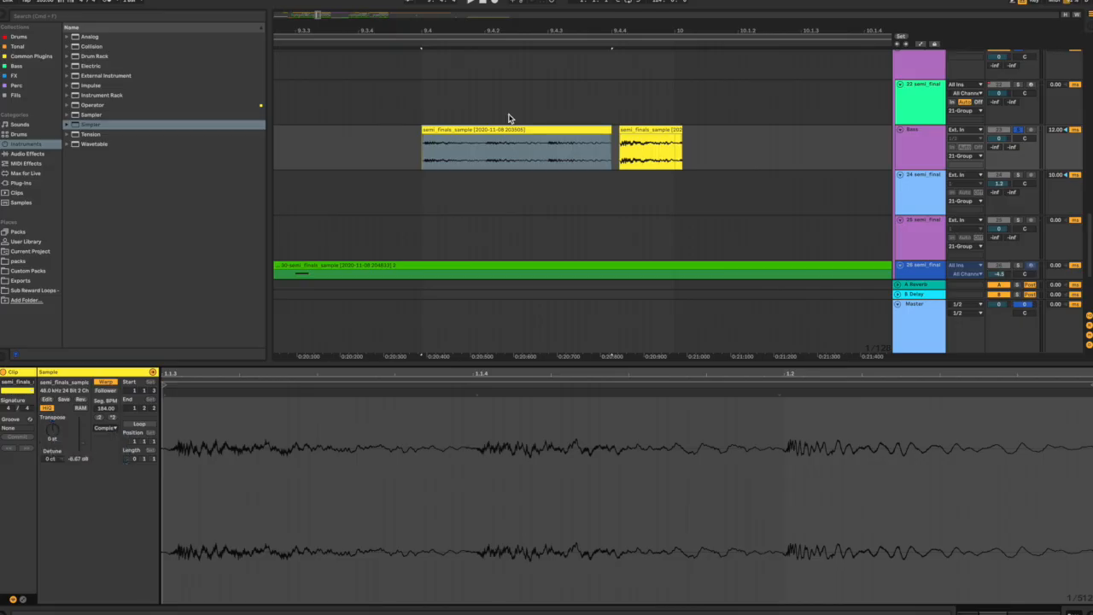
- Try extending the first Bass clip over its neighbouring clip to about 10.1.2, play it, and undo the extension
{"action": "left_click_drag", "start_coordinate": [611, 130], "coordinate": [754, 131]}
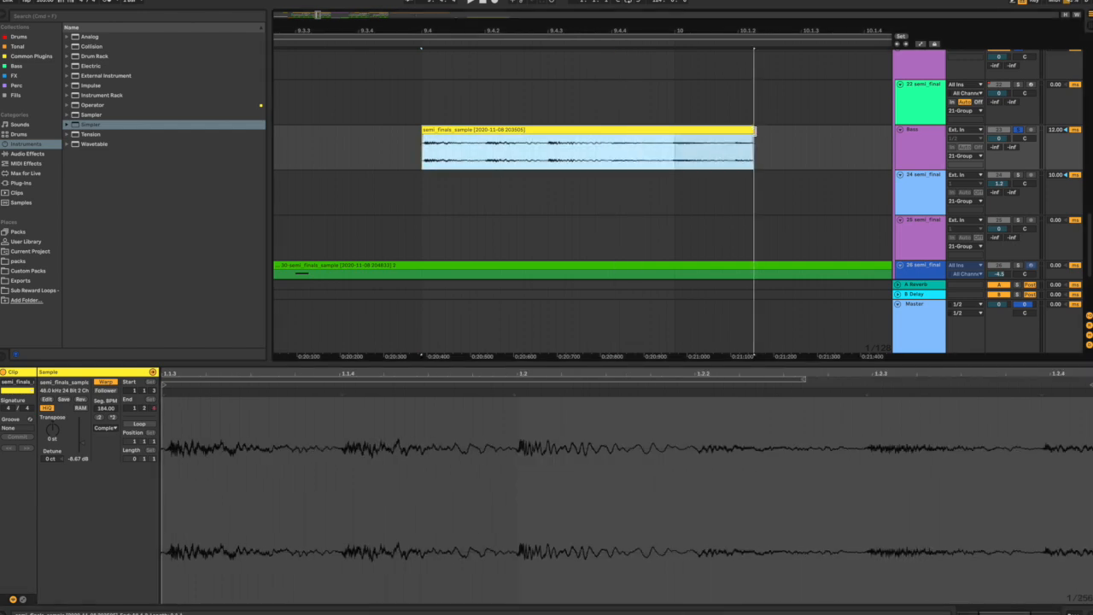
{"action": "key", "text": "space"}
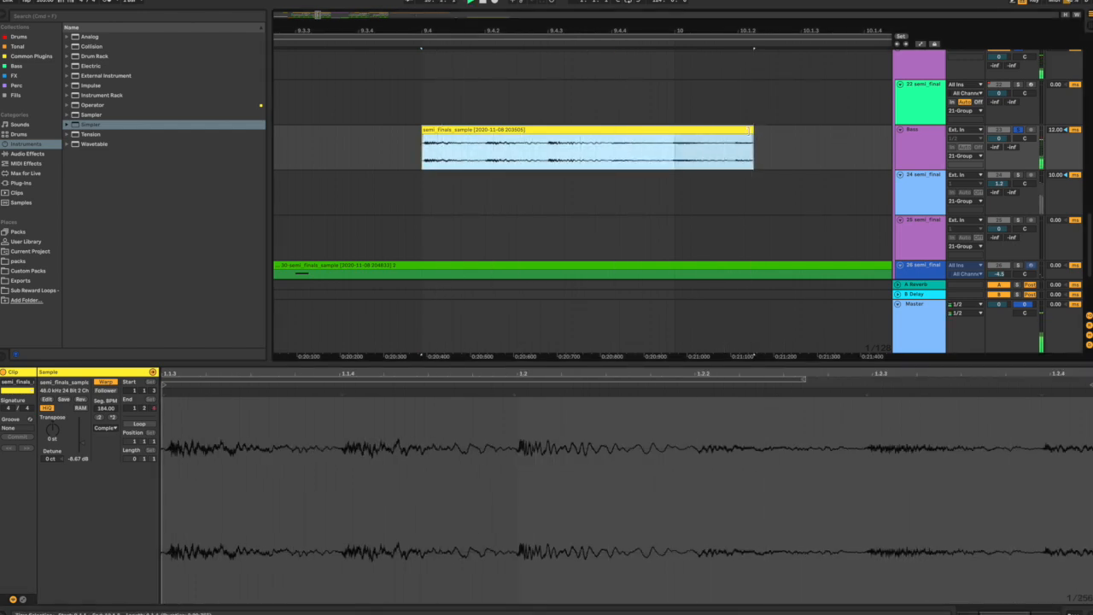
{"action": "key", "text": "super+z"}
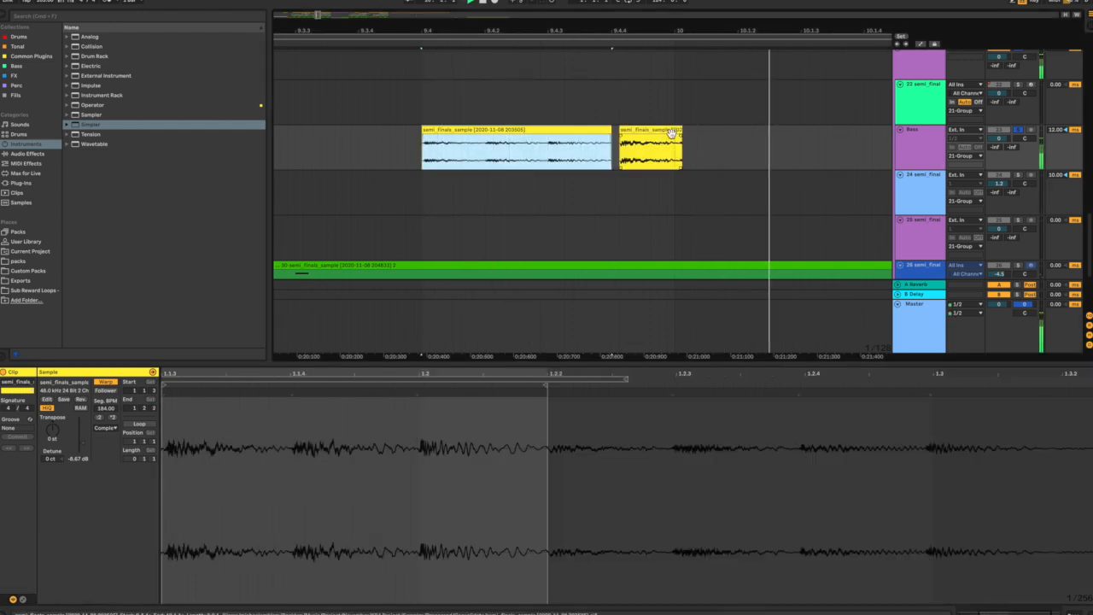
{"action": "left_click", "coordinate": [671, 133], "text": "shift"}
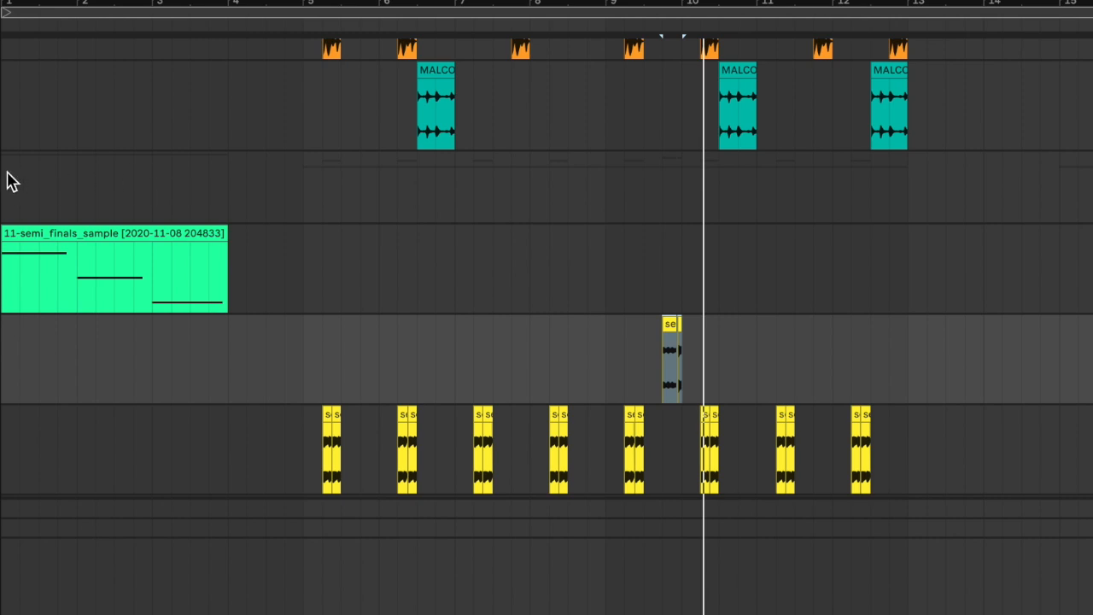
- Play the arrangement from just before bar 5 and examine the layered drum tracks
{"action": "left_click", "coordinate": [379, 188]}
{"action": "scroll", "coordinate": [378, 187], "scroll_direction": "down", "scroll_amount": 3}
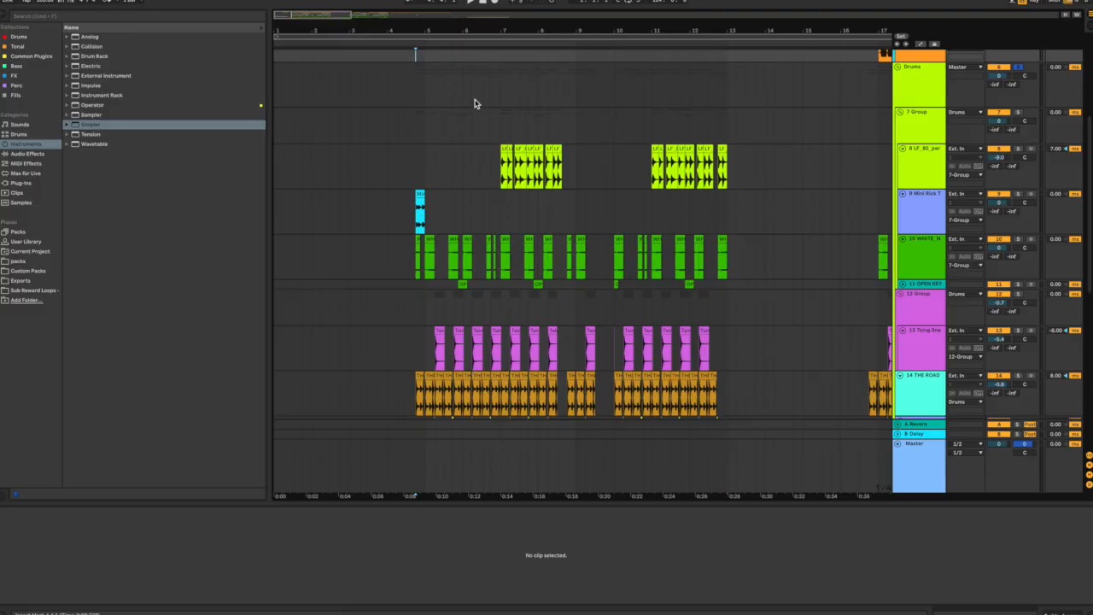
{"action": "key", "text": "space"}
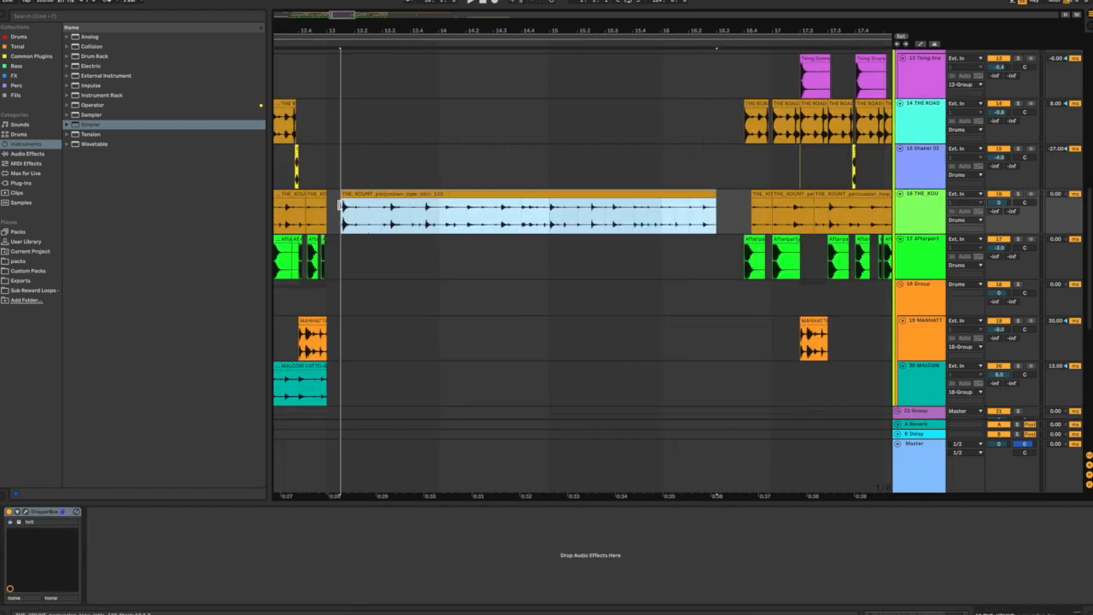
- Trim the start of the isolated THE_KOUNT percussion loop clip to about 13.2, and bypass ShaperBox on its track
{"action": "left_click_drag", "start_coordinate": [339, 205], "coordinate": [367, 201]}
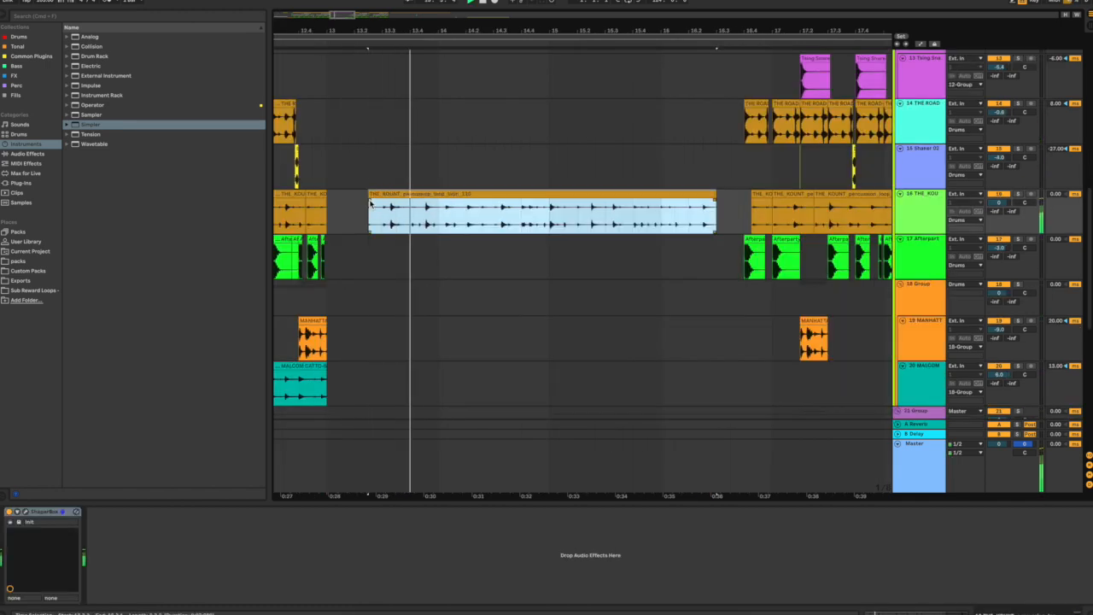
{"action": "left_click", "coordinate": [223, 402]}
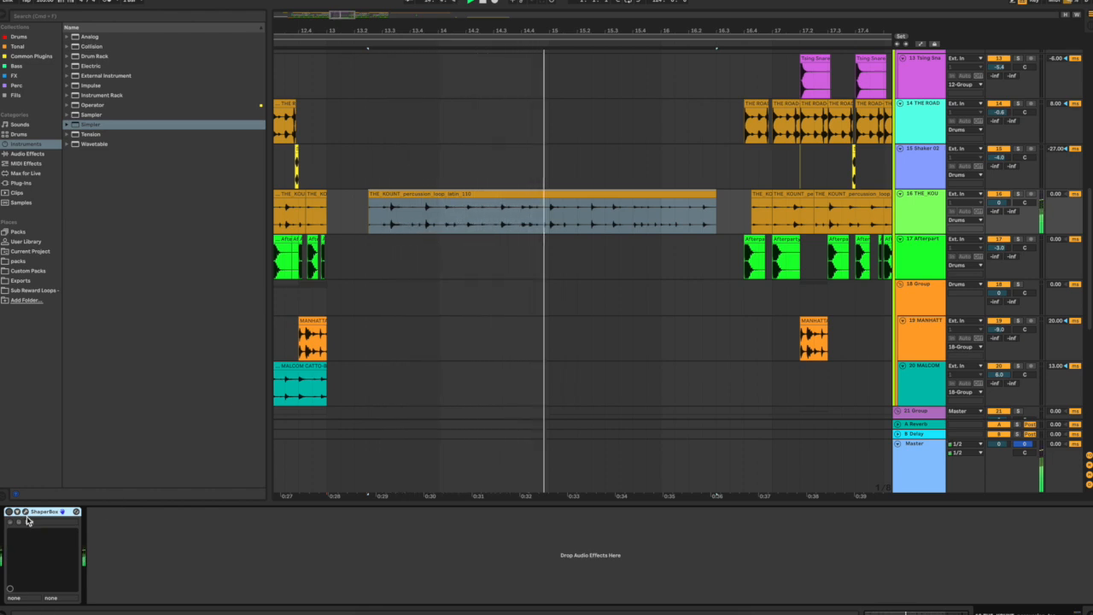
{"action": "left_click", "coordinate": [436, 192]}
- Play the chopped percussion loop from its first clip before bar 5, and re-enable ShaperBox on its track
{"action": "scroll", "coordinate": [436, 191], "scroll_direction": "left", "scroll_amount": 10}
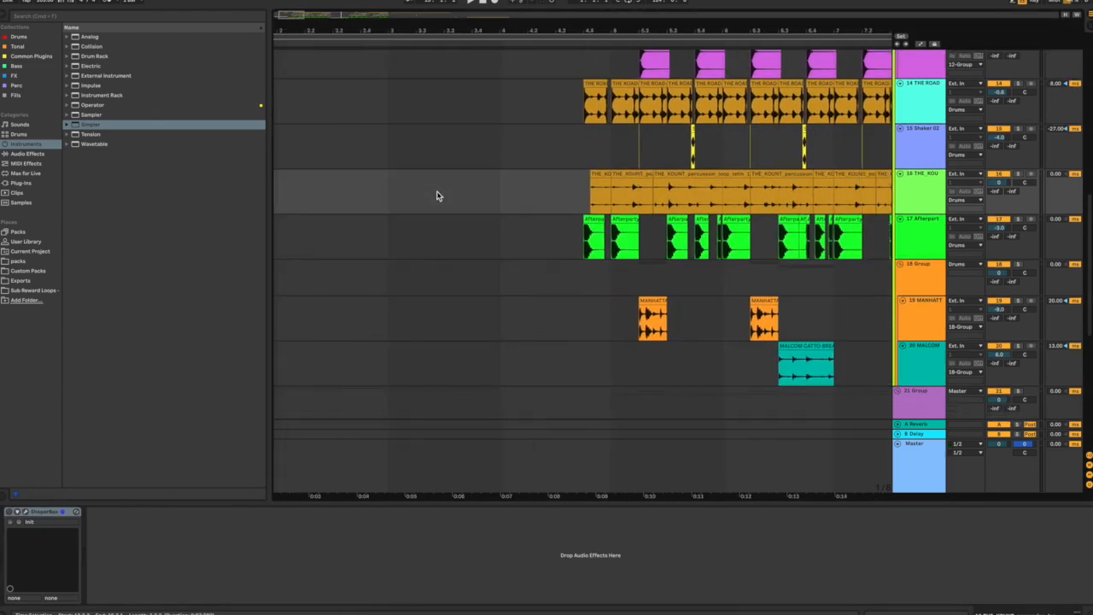
{"action": "scroll", "coordinate": [437, 195], "scroll_direction": "right", "scroll_amount": 5}
{"action": "left_click", "coordinate": [370, 169]}
{"action": "key", "text": "space"}
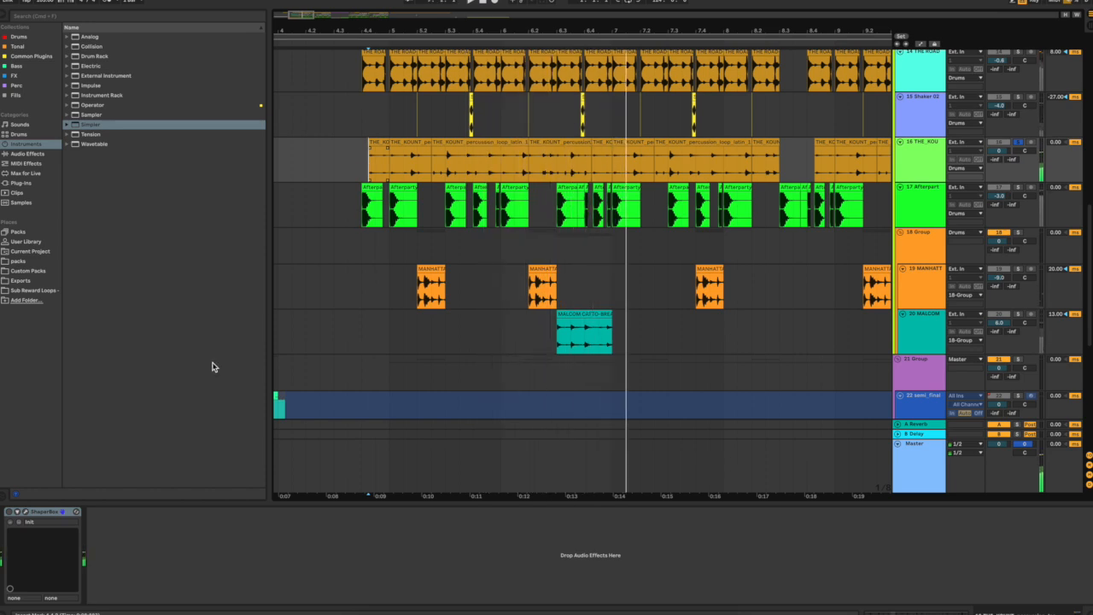
{"action": "left_click", "coordinate": [10, 514]}
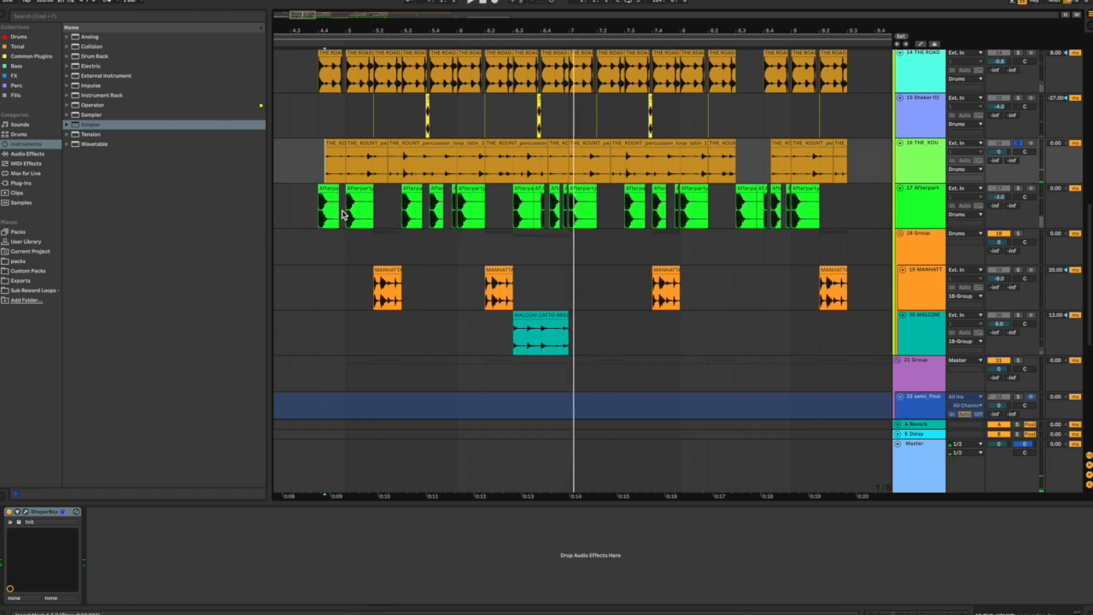
- Solo the Afterparty Kick track, play it from bar 5, and examine the spacing and lengths of its kick clips
{"action": "left_click", "coordinate": [346, 214]}
{"action": "left_click", "coordinate": [1018, 190]}
{"action": "key", "text": "space"}
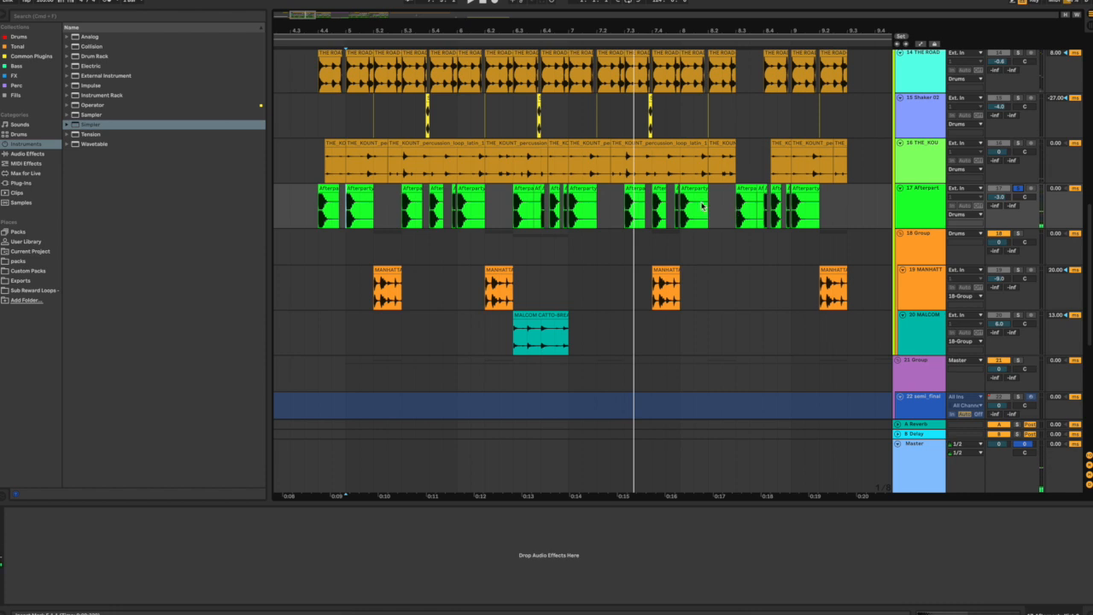
{"action": "left_click_drag", "start_coordinate": [424, 30], "coordinate": [425, 102]}
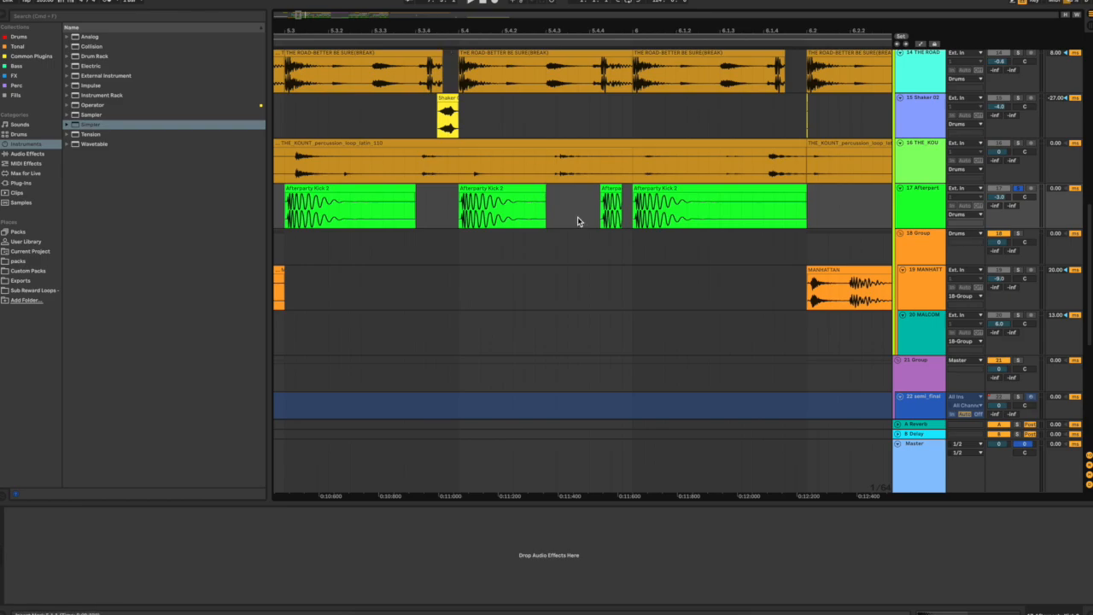
{"action": "left_click", "coordinate": [577, 221]}
{"action": "left_click_drag", "start_coordinate": [434, 17], "coordinate": [434, 23]}
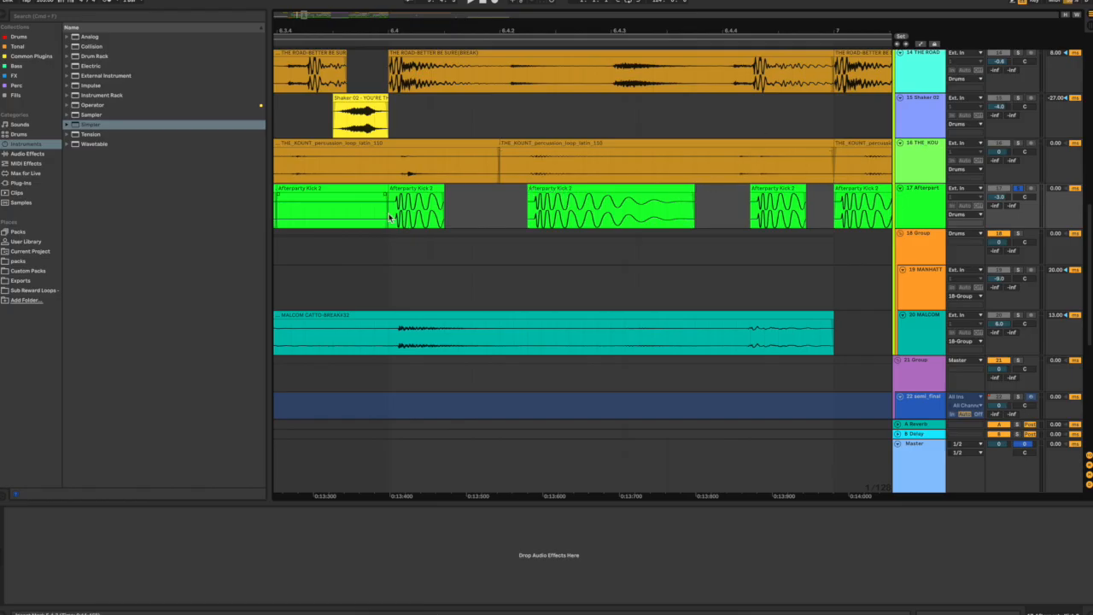
- Play the isolated THE ROAD break clip and enable ShaperBox and EQ Eight on its track
{"action": "key", "text": "space"}
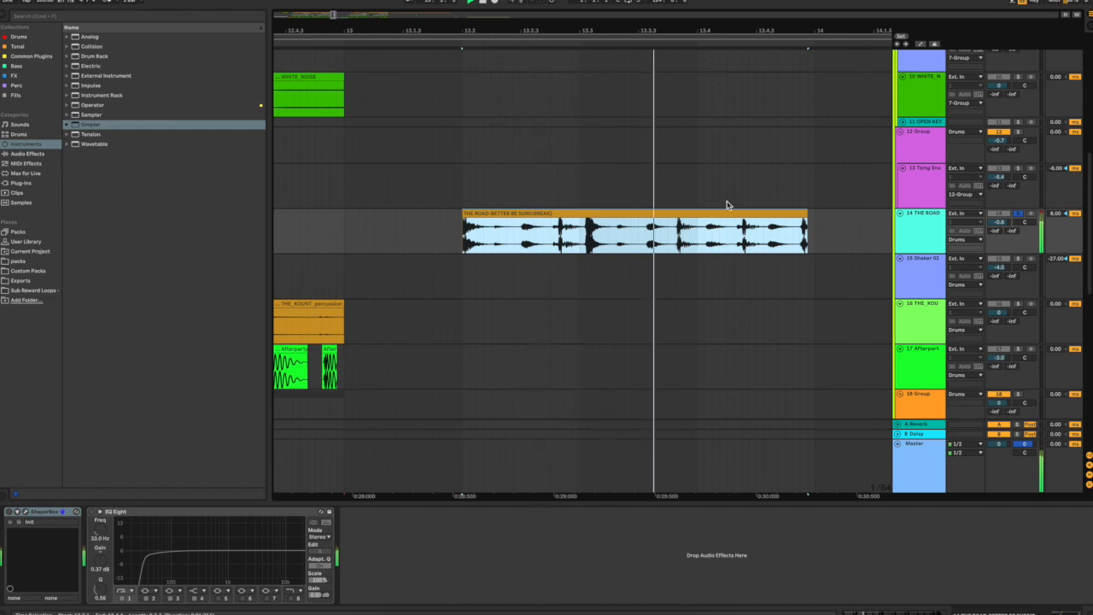
{"action": "left_click", "coordinate": [72, 102]}
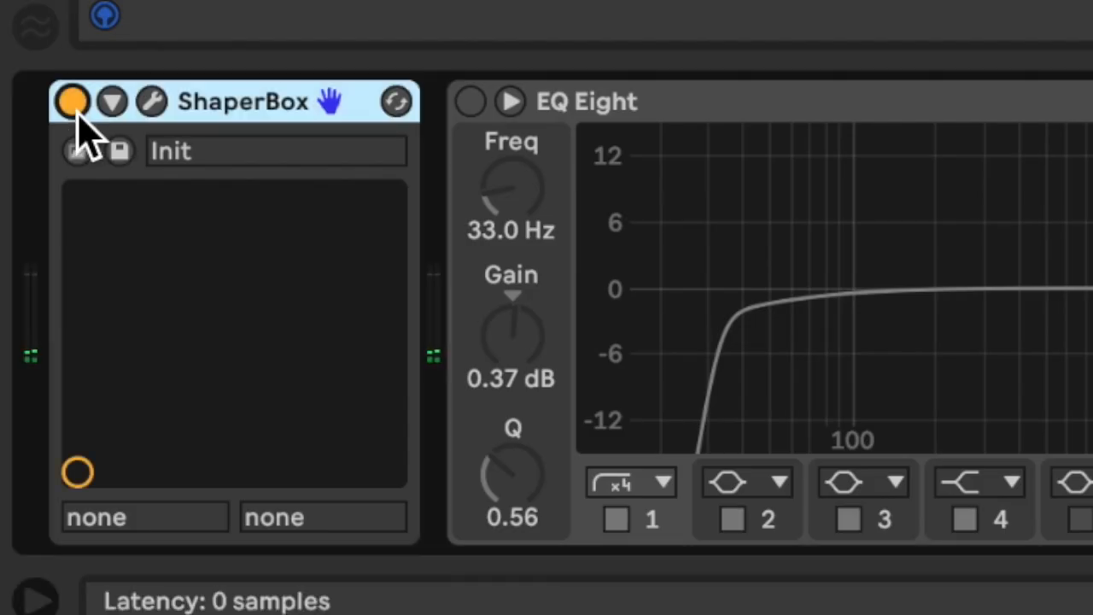
{"action": "left_click", "coordinate": [470, 102]}
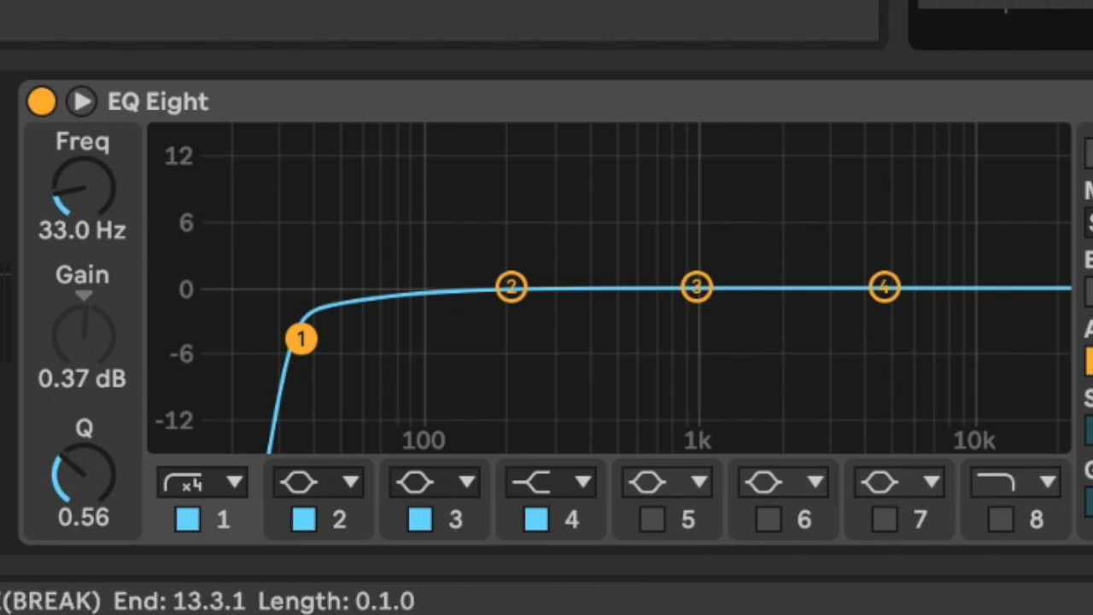
{"action": "key", "text": "space"}
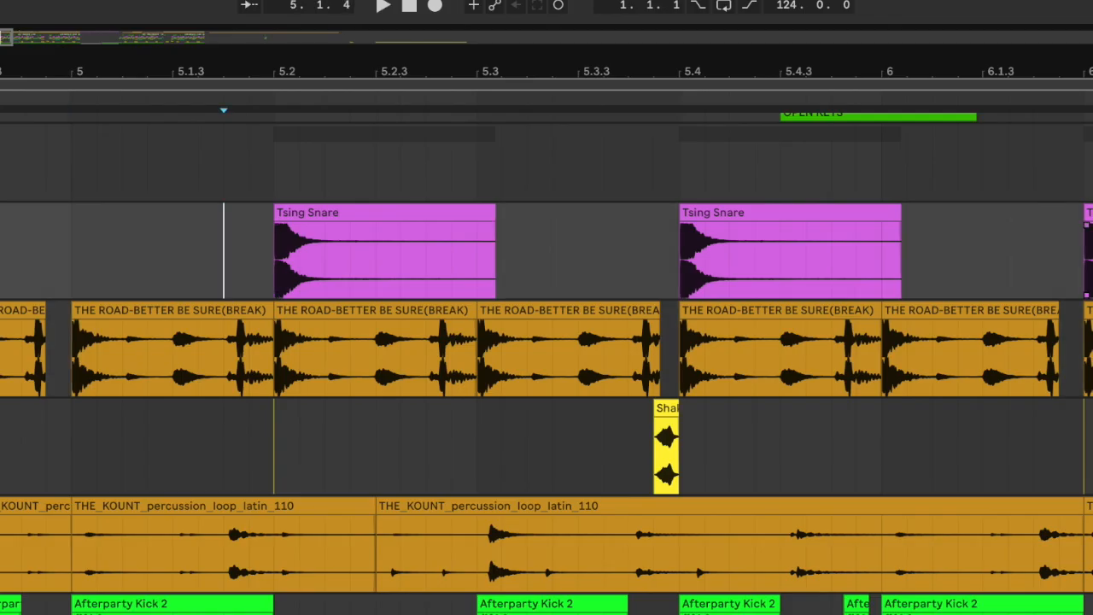
- Play the Tsing Snare and shaker parts from just before beat 5.2 to hear how they layer
{"action": "key", "text": "space"}
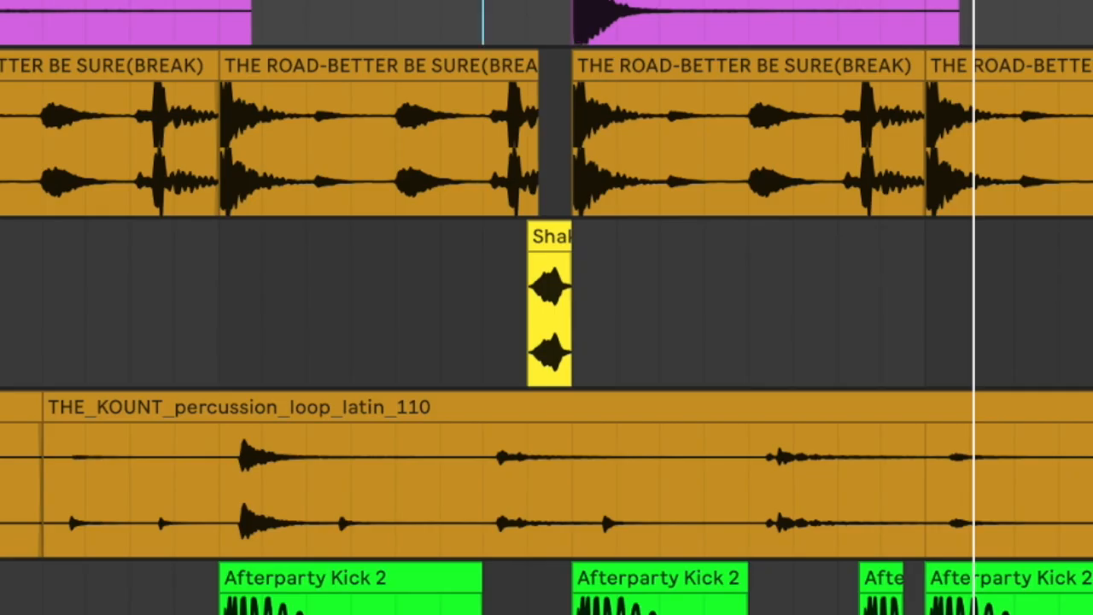
{"action": "left_click", "coordinate": [513, 85]}
{"action": "left_click", "coordinate": [373, 79]}
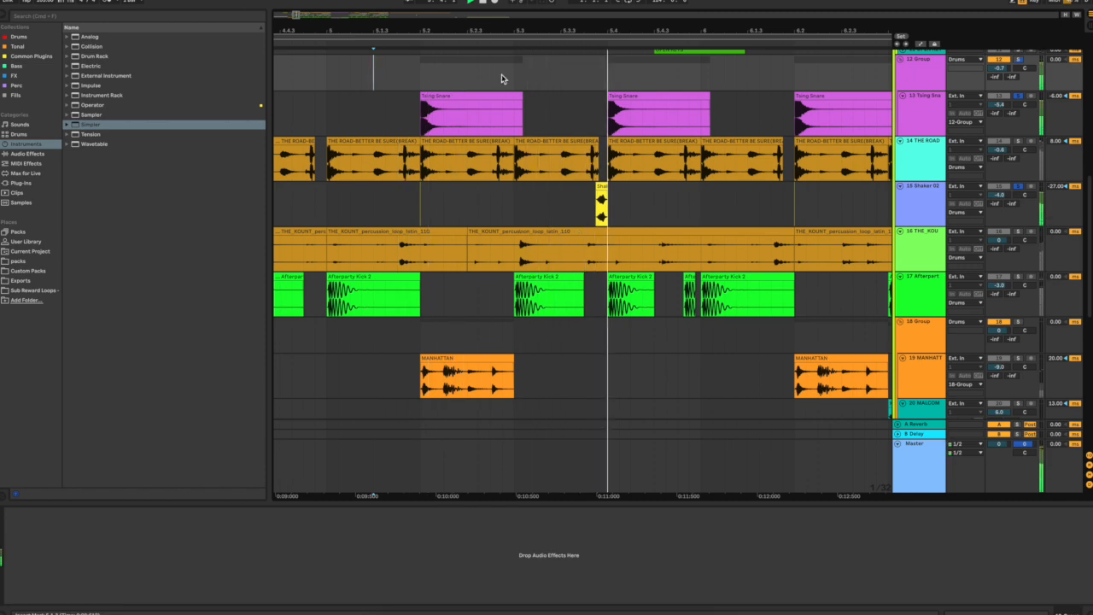
{"action": "key", "text": "space"}
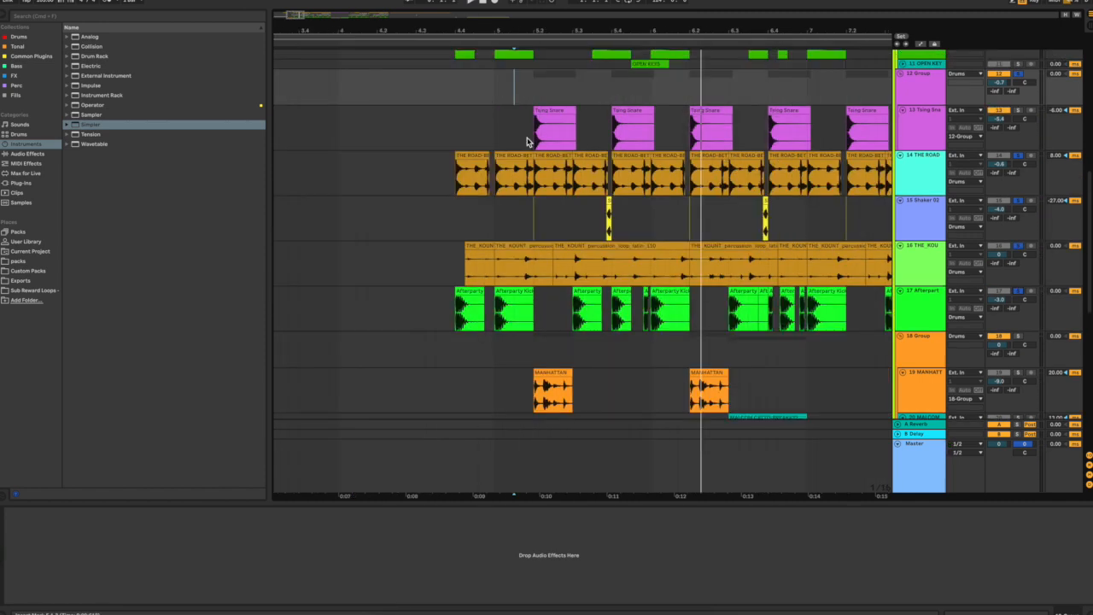
- Play the combined drum tracks from bar 5 and look over the lower percussion and break layers
{"action": "scroll", "coordinate": [527, 143], "scroll_direction": "up", "scroll_amount": 2}
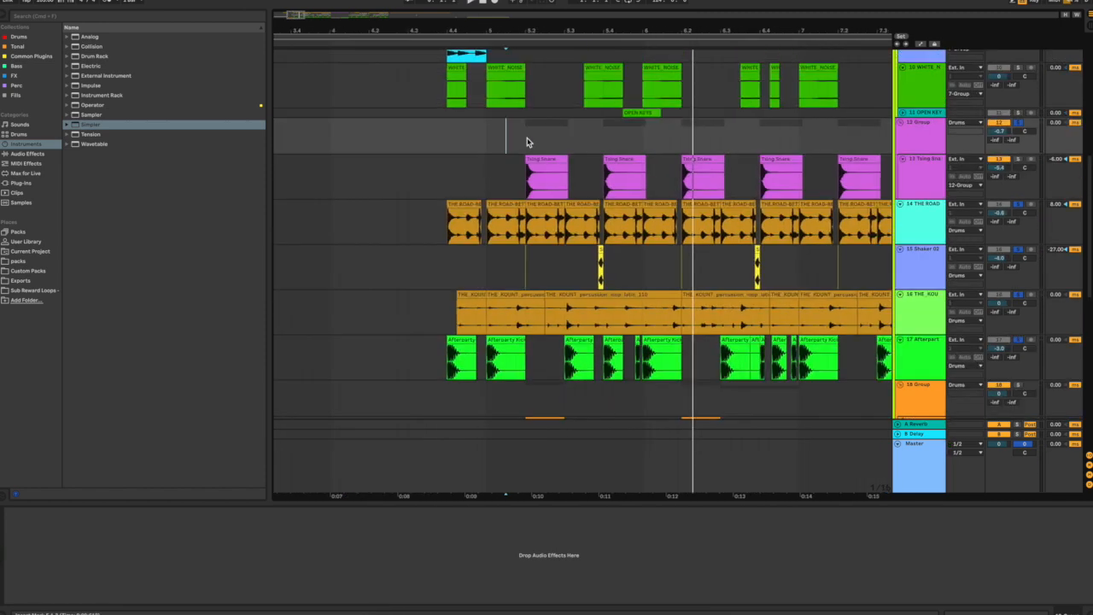
{"action": "key", "text": "space"}
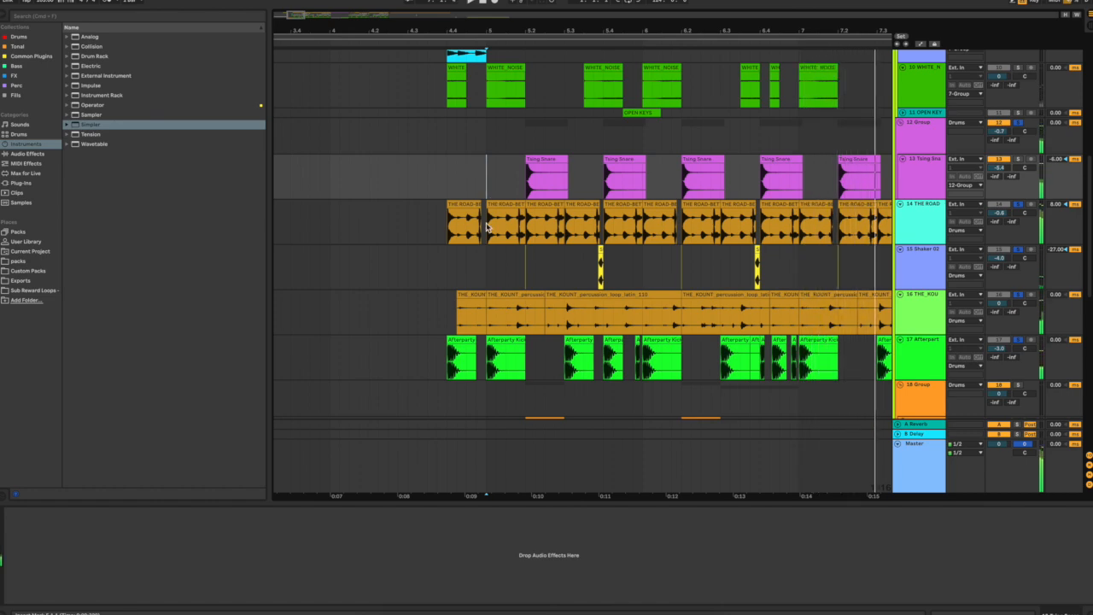
{"action": "scroll", "coordinate": [486, 196], "scroll_direction": "down", "scroll_amount": 5}
{"action": "scroll", "coordinate": [486, 228], "scroll_direction": "right", "scroll_amount": 5}
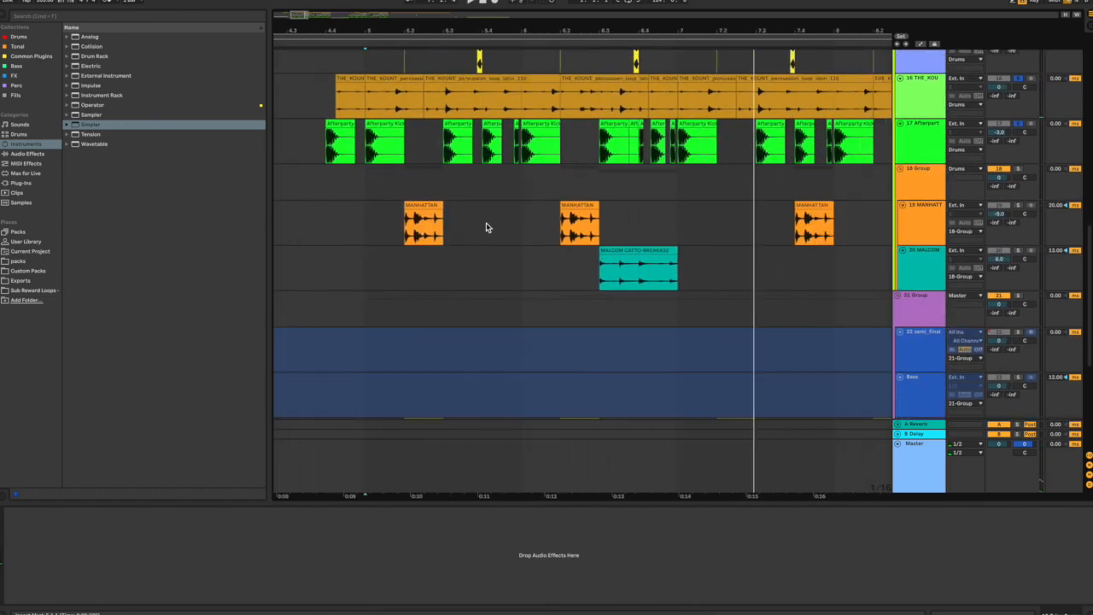
- Play the isolated MANHATTAN and MALCOM CATTO break clips from just before bar 5
{"action": "left_click", "coordinate": [346, 223]}
{"action": "key", "text": "space"}
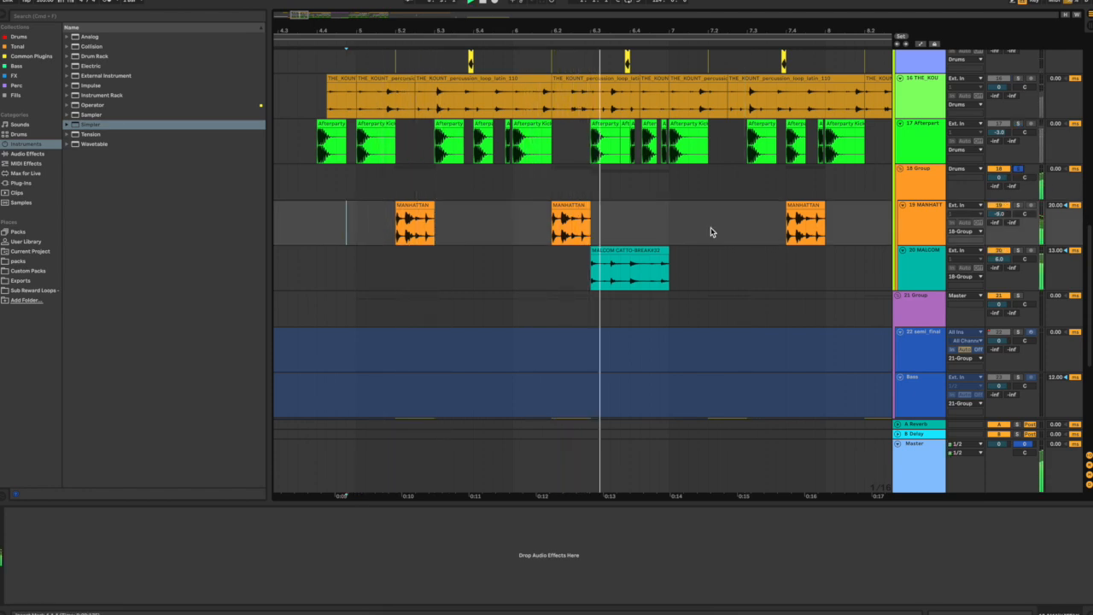
{"action": "scroll", "coordinate": [386, 273], "scroll_direction": "up", "scroll_amount": 10}
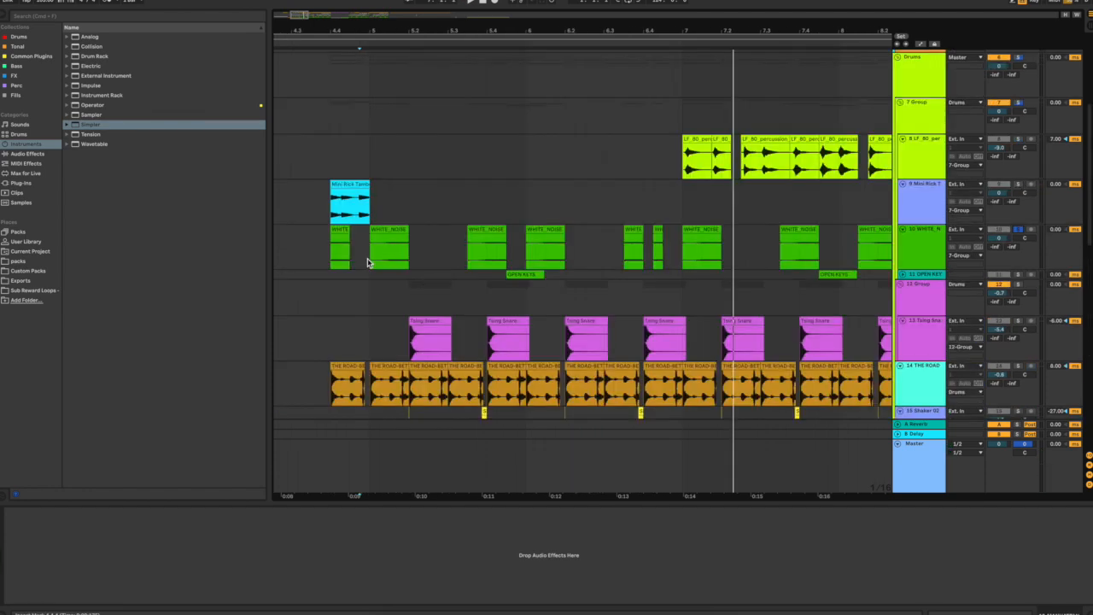
- Play the isolated WHITE_NOISE clips from bar 5, then the soloed LF_80 percussion clips from bar 7
{"action": "left_click", "coordinate": [367, 262]}
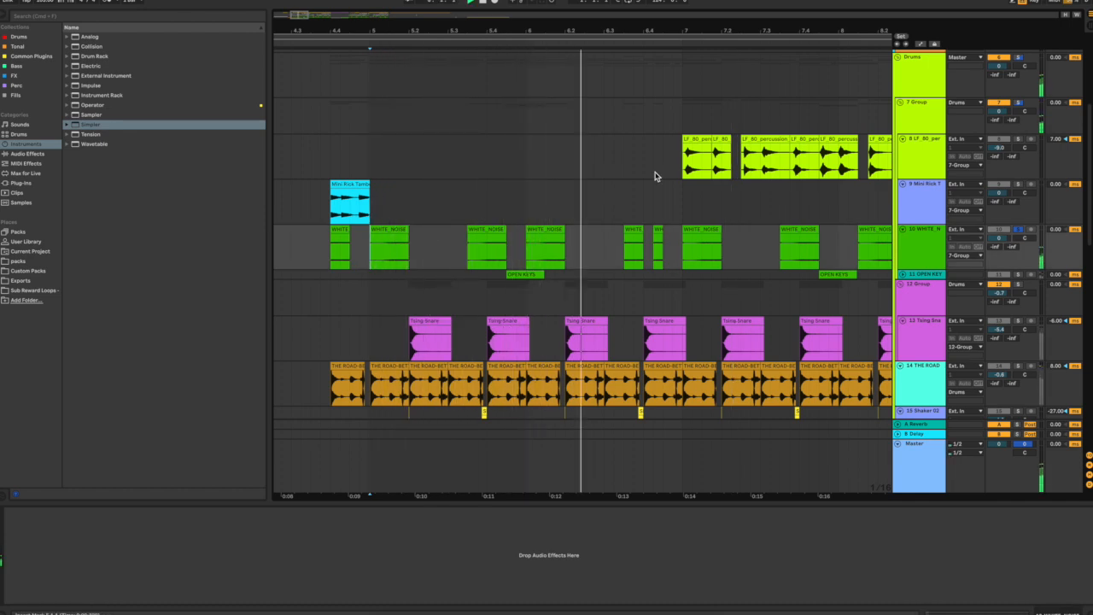
{"action": "left_click", "coordinate": [690, 173]}
{"action": "scroll", "coordinate": [690, 176], "scroll_direction": "right", "scroll_amount": 5}
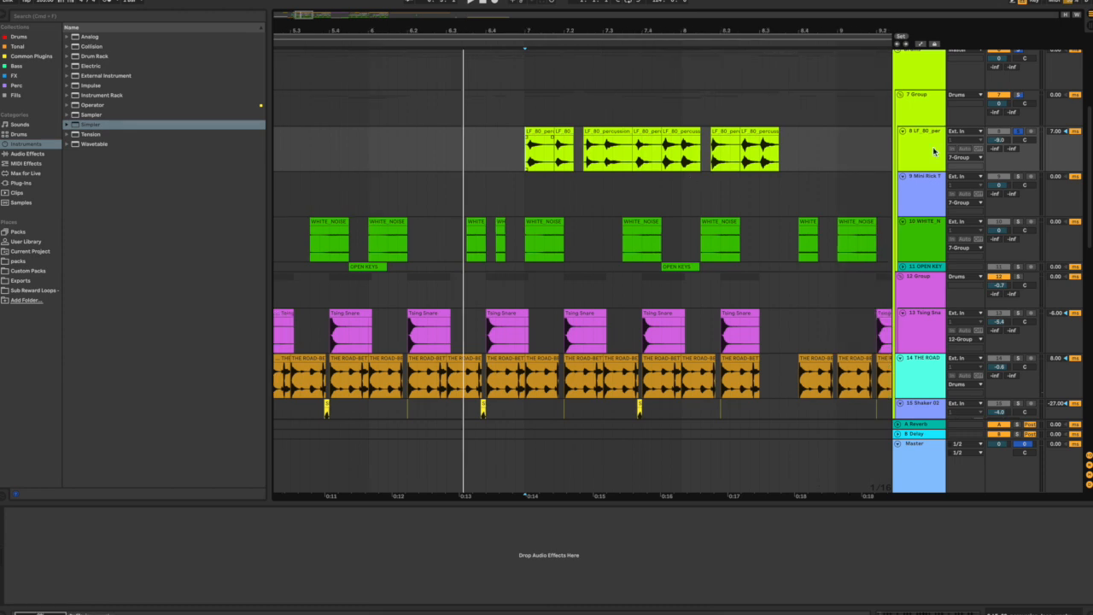
{"action": "scroll", "coordinate": [934, 152], "scroll_direction": "right", "scroll_amount": 3}
{"action": "scroll", "coordinate": [926, 154], "scroll_direction": "down", "scroll_amount": 1}
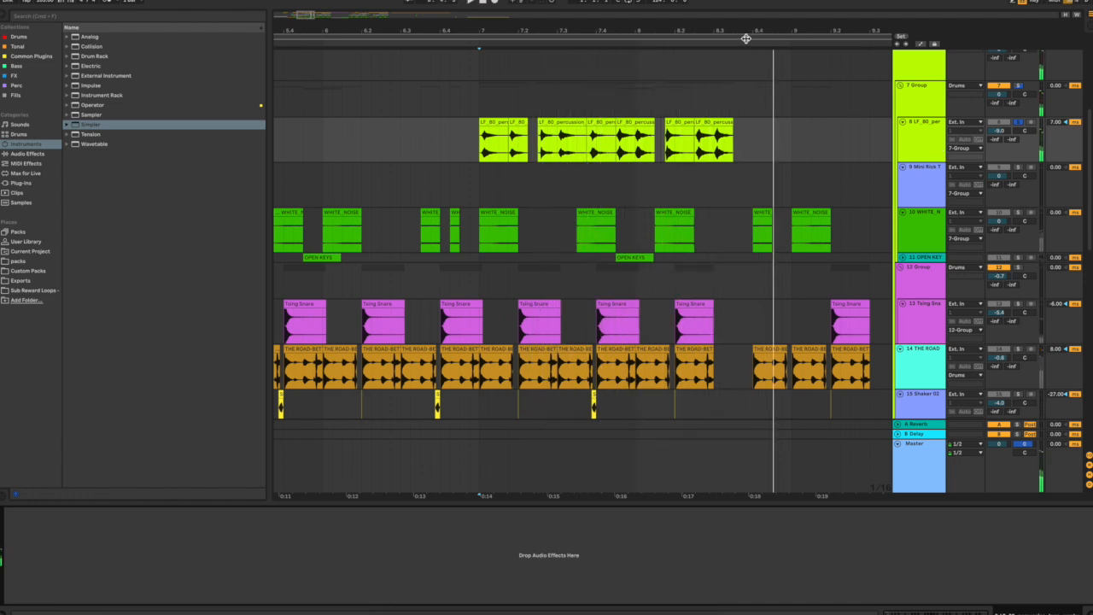
- Play the full drum group together from beat 4.4, where the Mini Rick tambourine clip starts
{"action": "left_click_drag", "start_coordinate": [710, 30], "coordinate": [488, 39]}
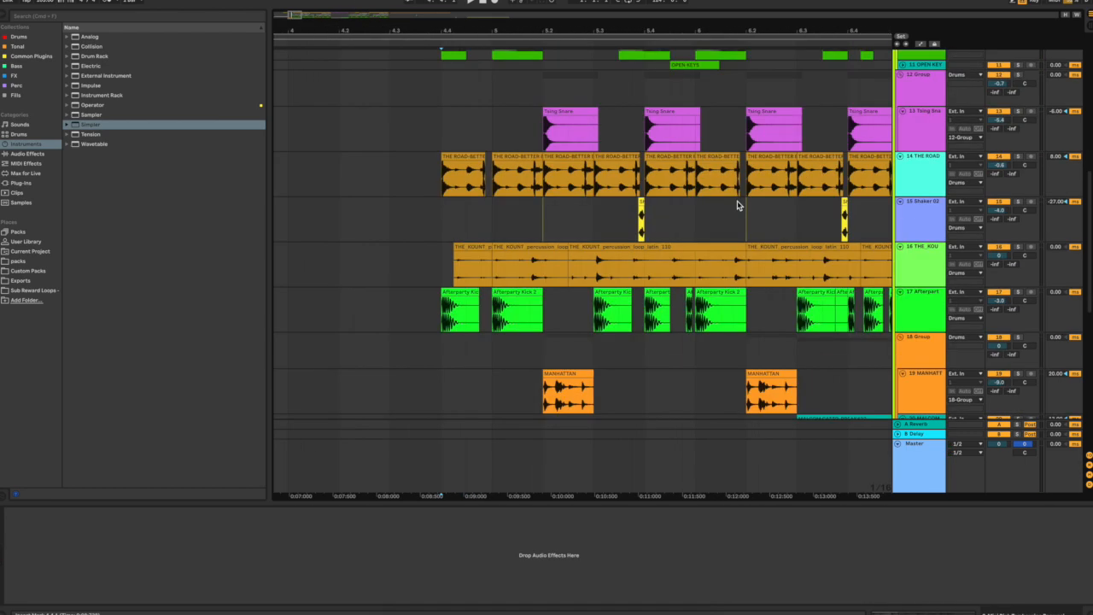
{"action": "scroll", "coordinate": [738, 203], "scroll_direction": "up", "scroll_amount": 2}
{"action": "scroll", "coordinate": [737, 201], "scroll_direction": "up", "scroll_amount": 3}
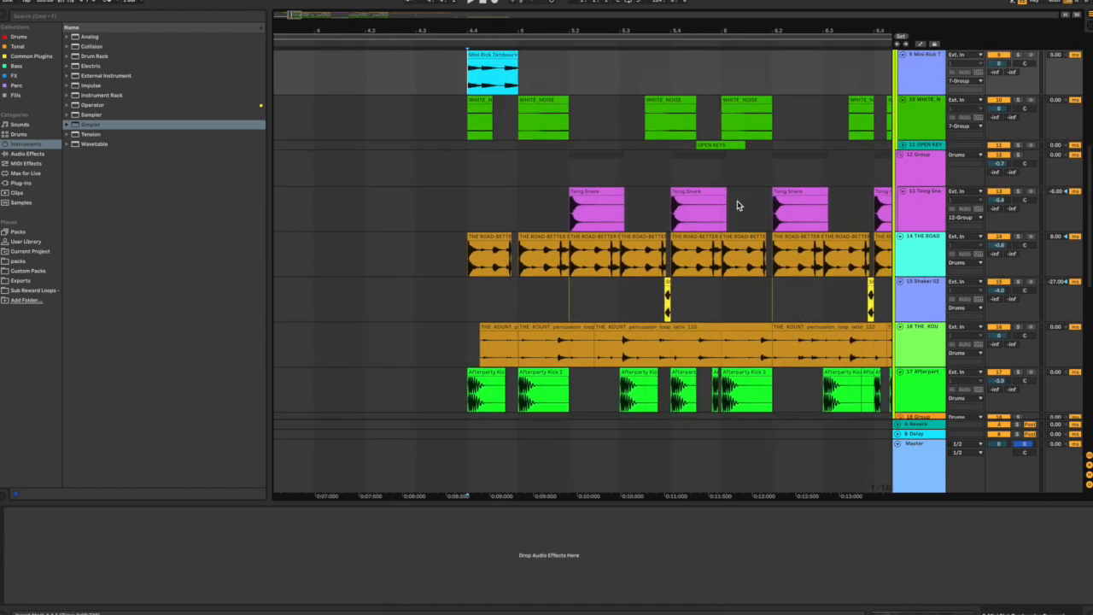
{"action": "key", "text": "space"}
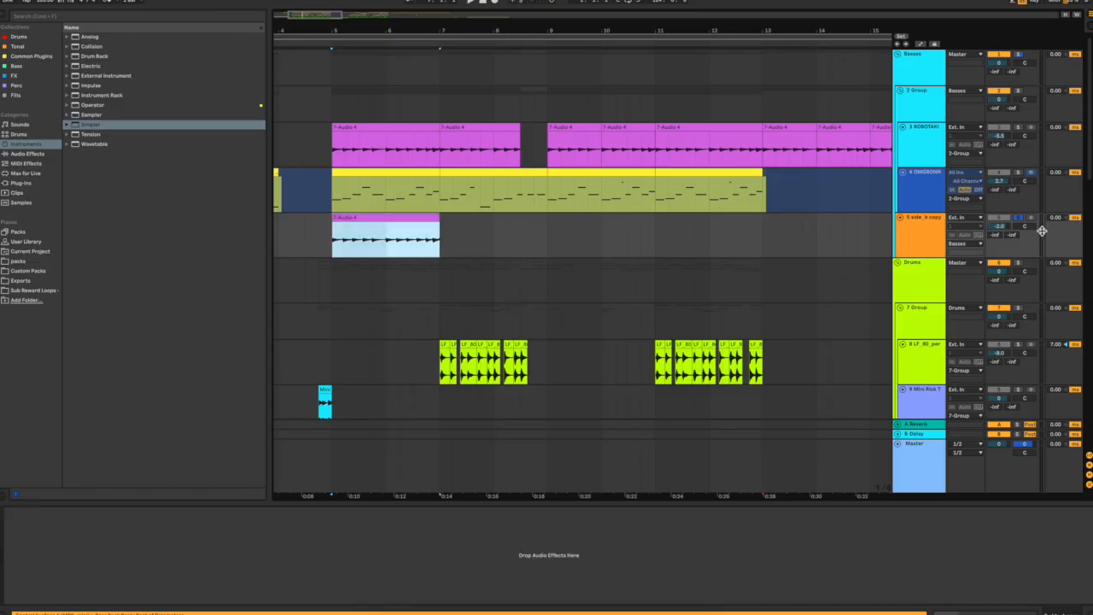
- Play the 7-Audio 4 bass copy on the side_b copy track from bar 5, then delete that clip
{"action": "key", "text": "space"}
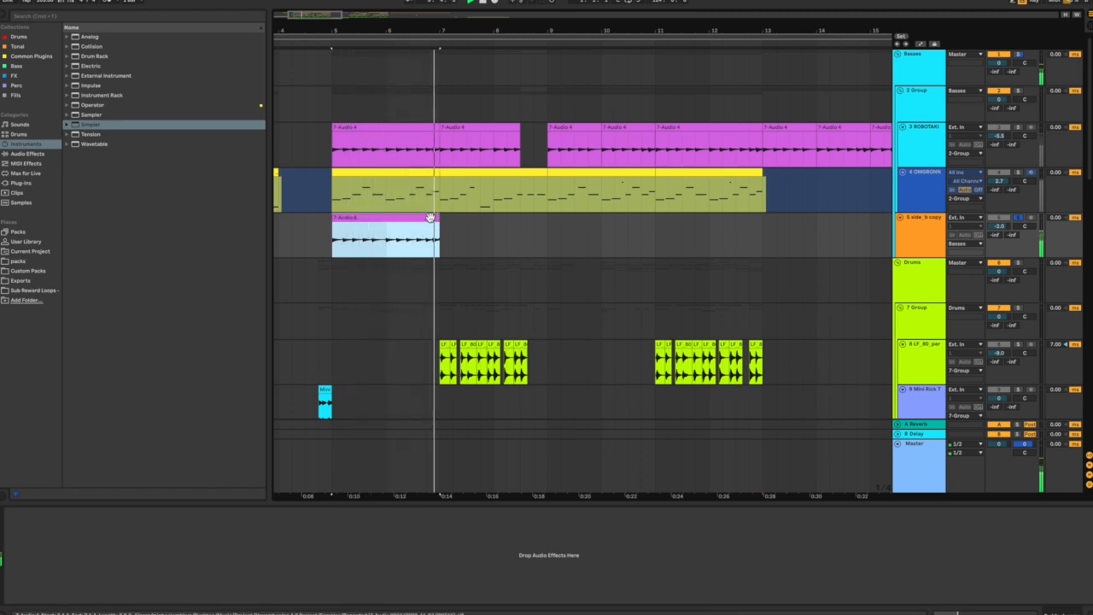
{"action": "key", "text": "Delete"}
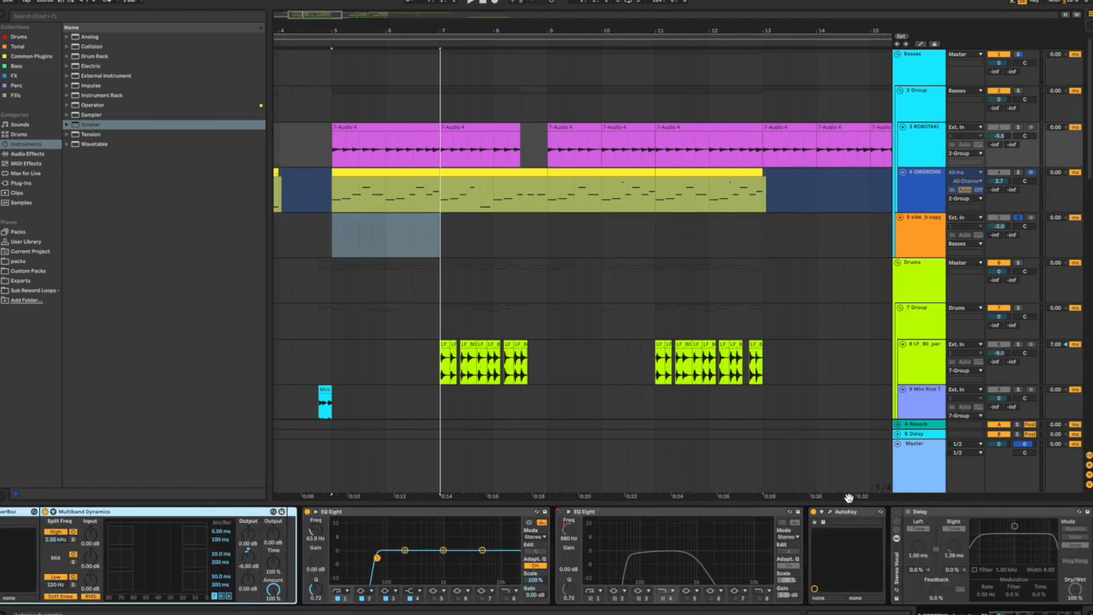
- Examine the ROBOTAKI bass track's effects chain, then solo the track and play its 7-Audio 4 clip from bar 5
{"action": "scroll", "coordinate": [903, 559], "scroll_direction": "right", "scroll_amount": 3}
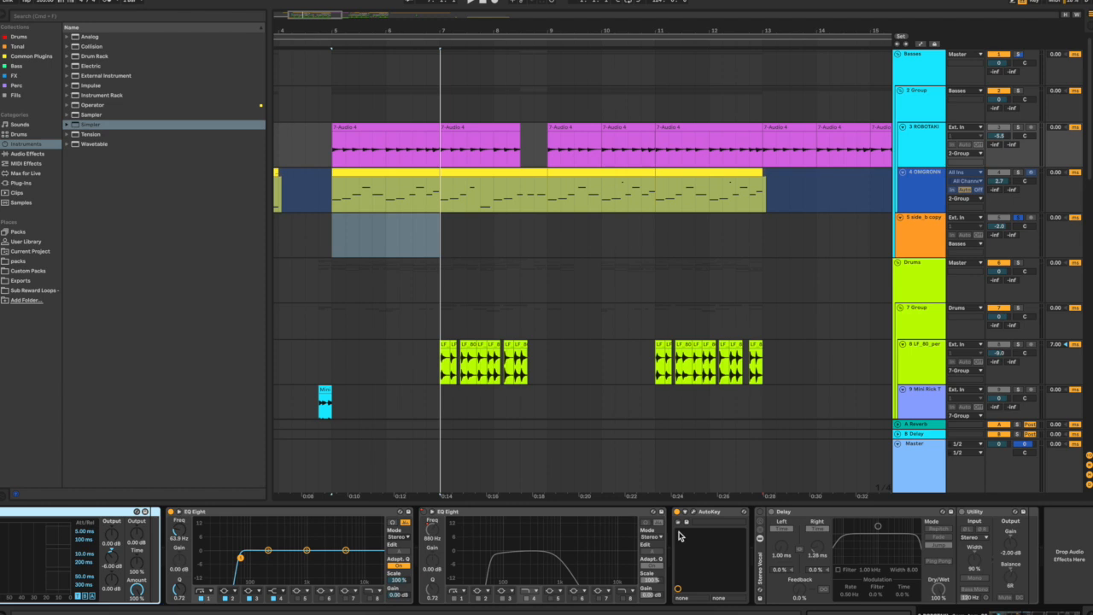
{"action": "scroll", "coordinate": [681, 535], "scroll_direction": "left", "scroll_amount": 12}
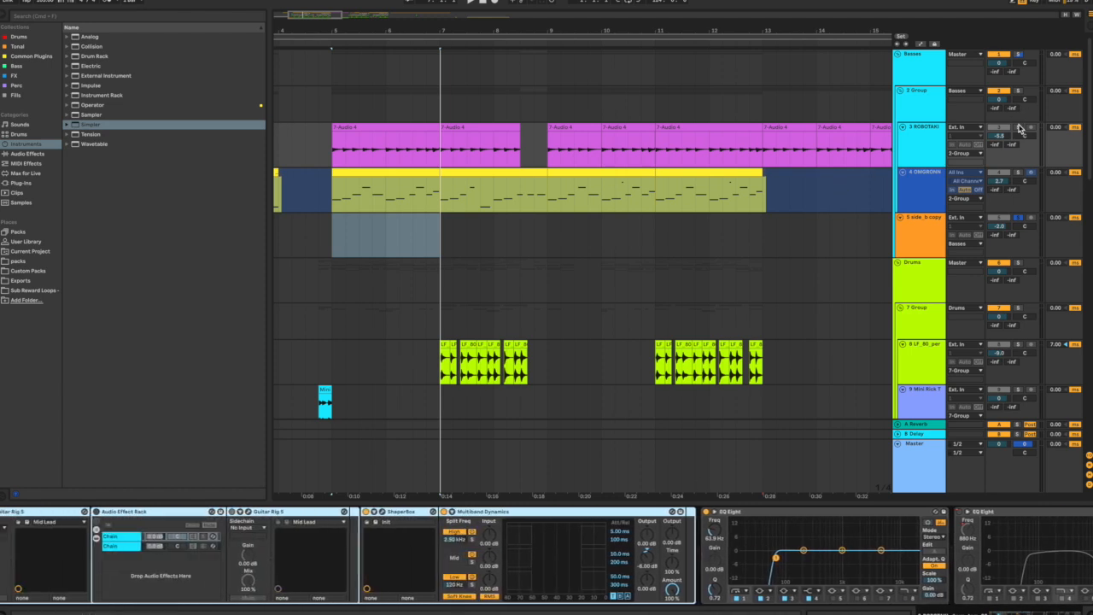
{"action": "left_click", "coordinate": [364, 127]}
{"action": "key", "text": "space"}
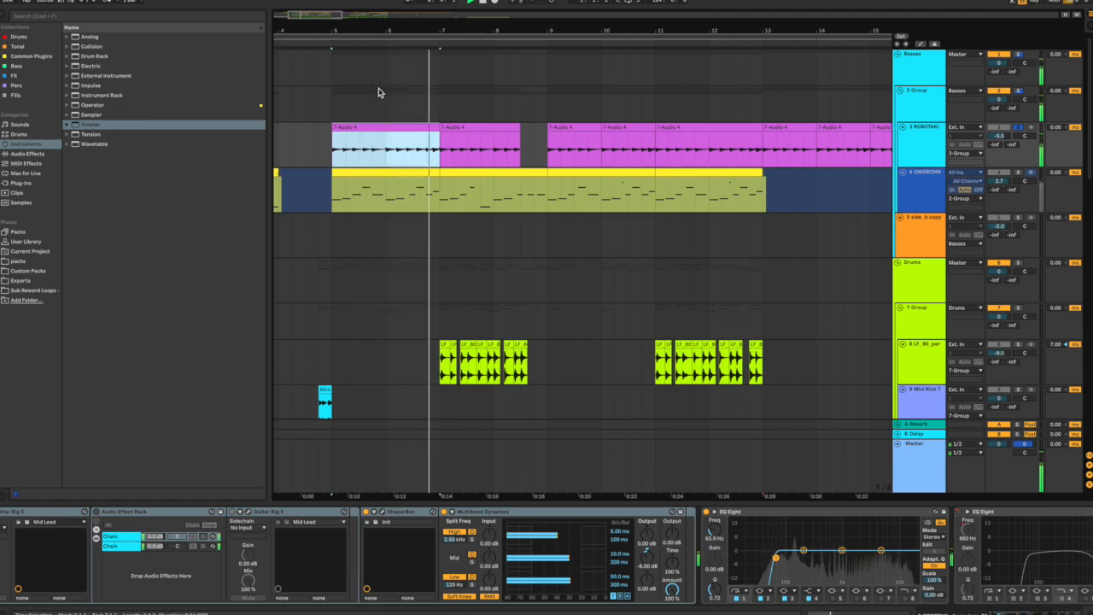
{"action": "key", "text": "space"}
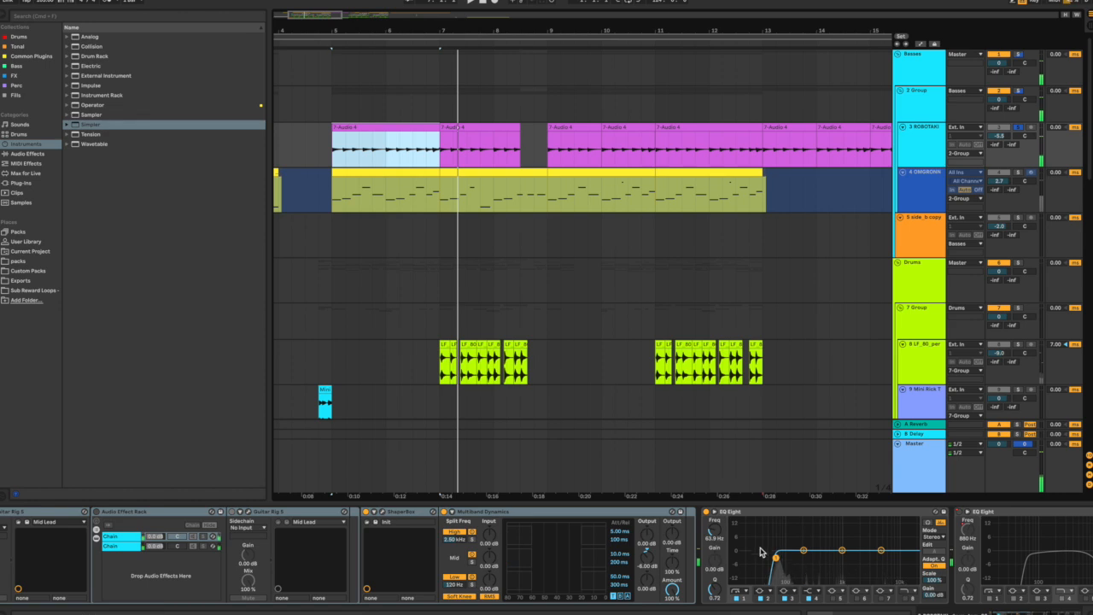
- Freeze the ROBOTAKI track, unfreeze the soloed OMGRONNY 808 track below it and play its bass line
{"action": "right_click", "coordinate": [923, 154]}
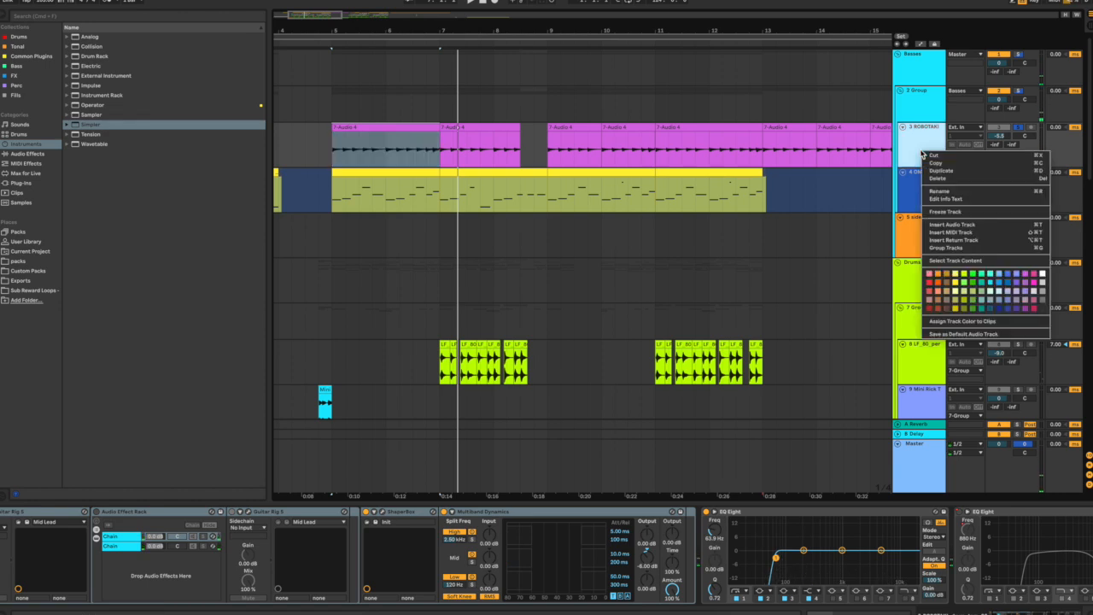
{"action": "left_click", "coordinate": [934, 213]}
{"action": "left_click", "coordinate": [935, 211]}
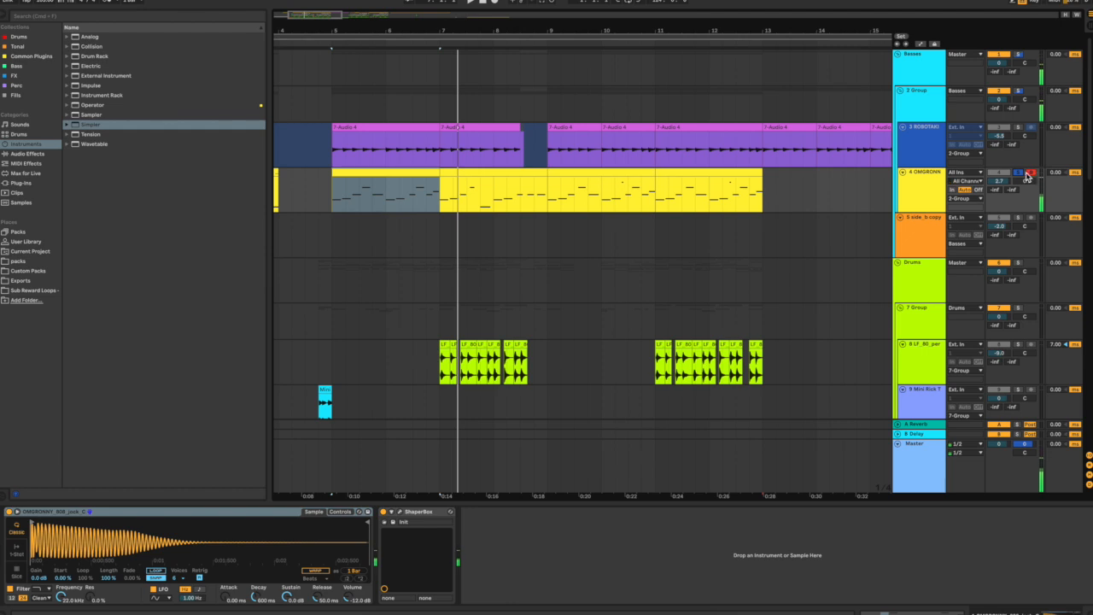
{"action": "key", "text": "space"}
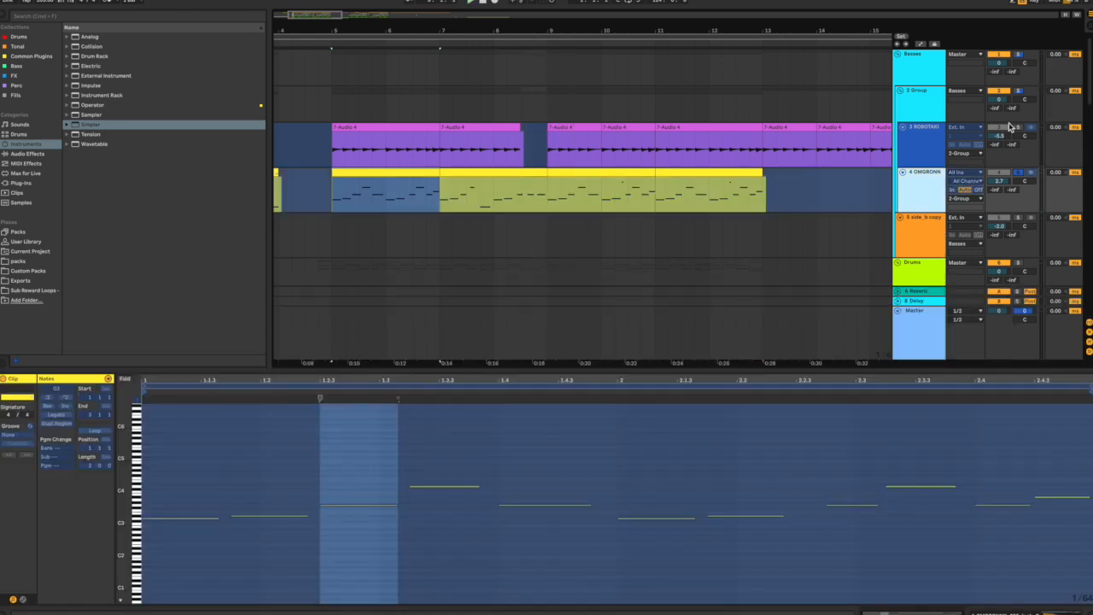
- Solo the 2 Group track and play both bass layers together from bar 5
{"action": "left_click", "coordinate": [1020, 94]}
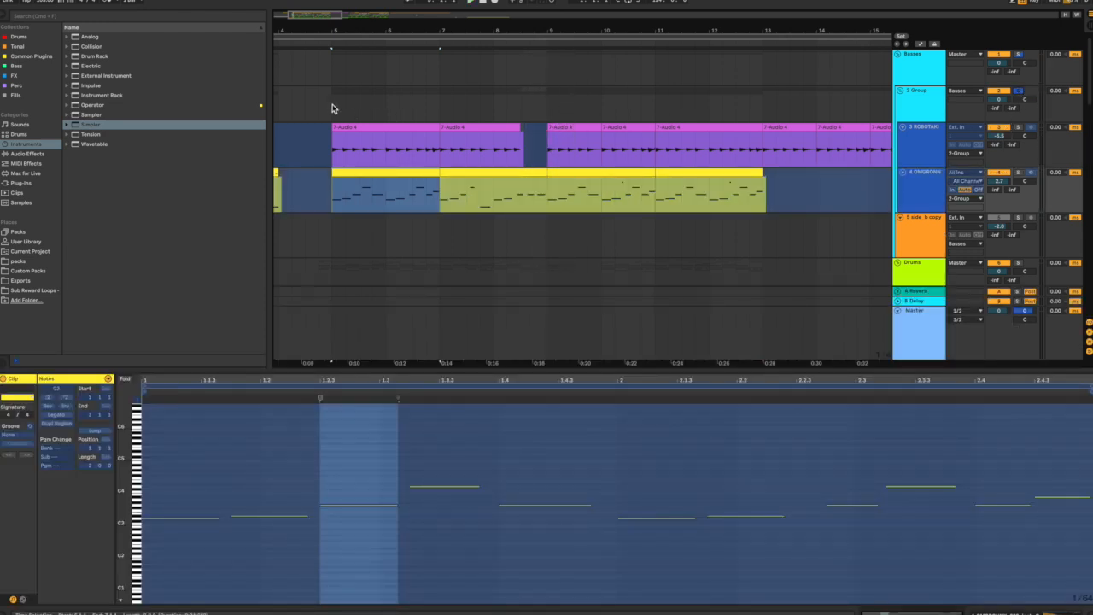
{"action": "left_click", "coordinate": [333, 106]}
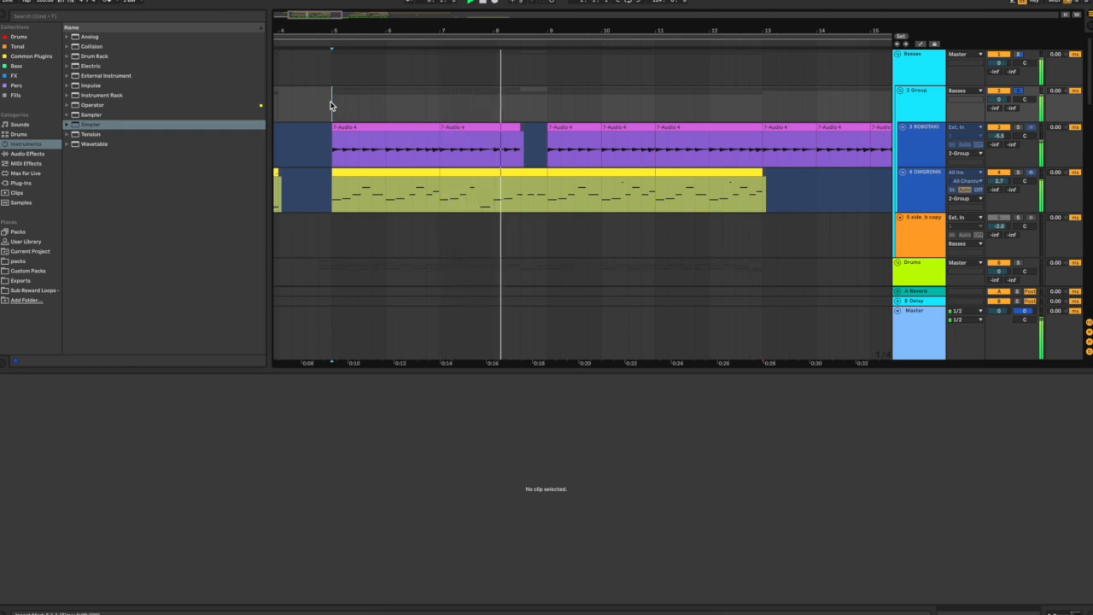
{"action": "key", "text": "space"}
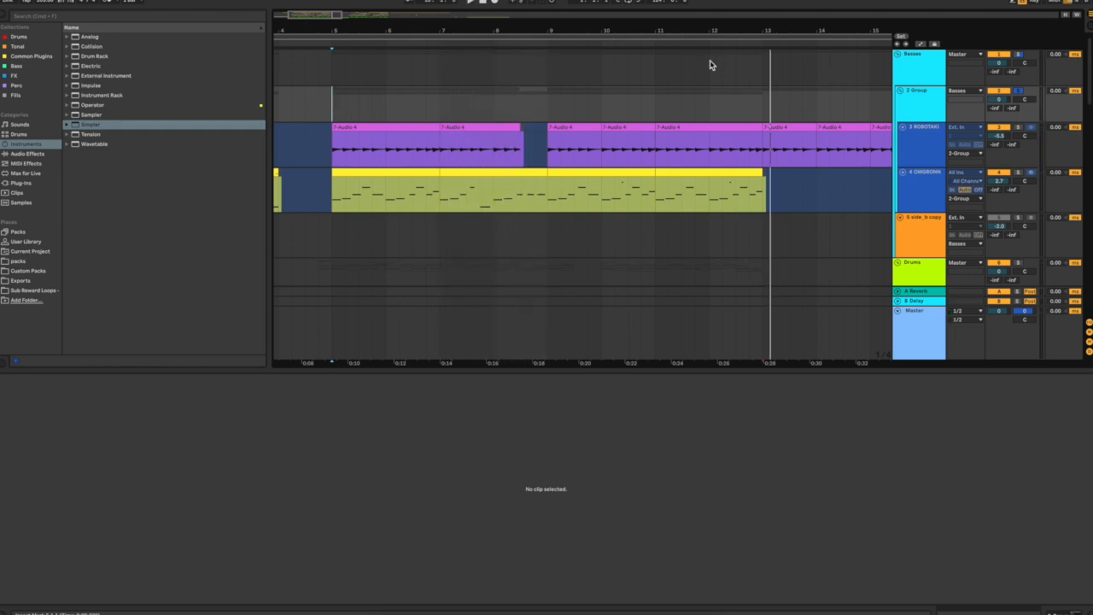
- Select the 7-Audio 4 bass clip at bar 13 and play the section where the 808 layer drops out
{"action": "scroll", "coordinate": [732, 152], "scroll_direction": "down", "scroll_amount": 3}
{"action": "scroll", "coordinate": [732, 152], "scroll_direction": "right", "scroll_amount": 6}
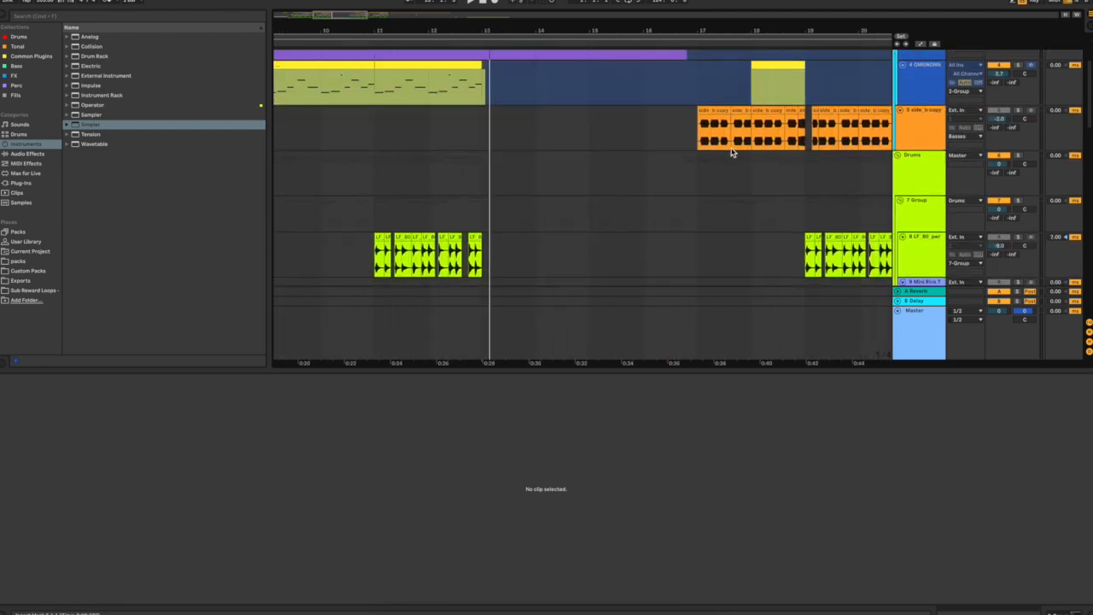
{"action": "scroll", "coordinate": [732, 152], "scroll_direction": "up", "scroll_amount": 3}
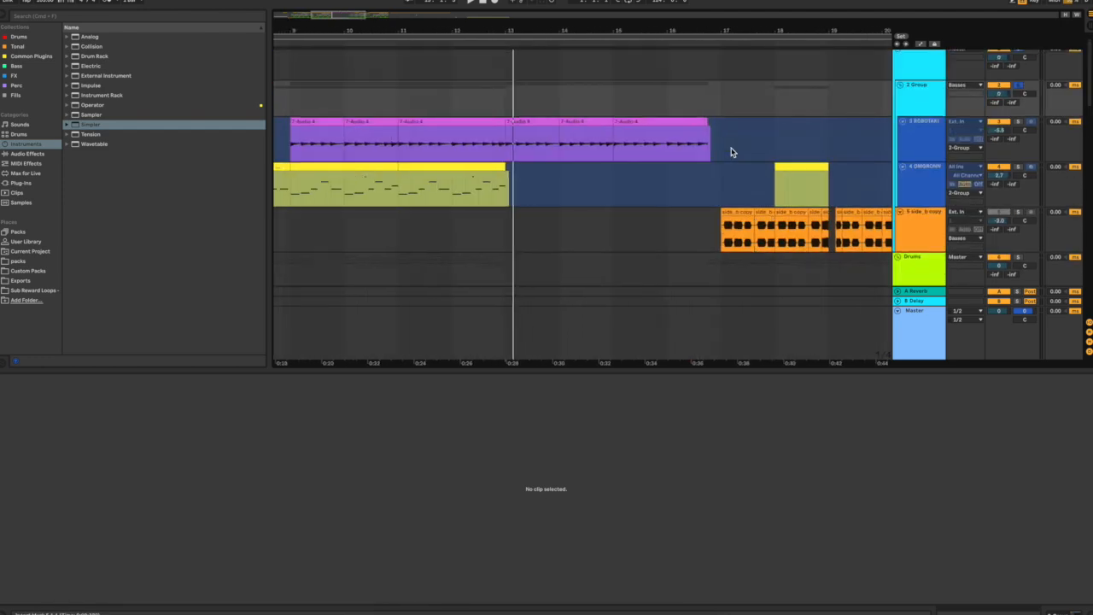
{"action": "left_click", "coordinate": [550, 120]}
{"action": "key", "text": "space"}
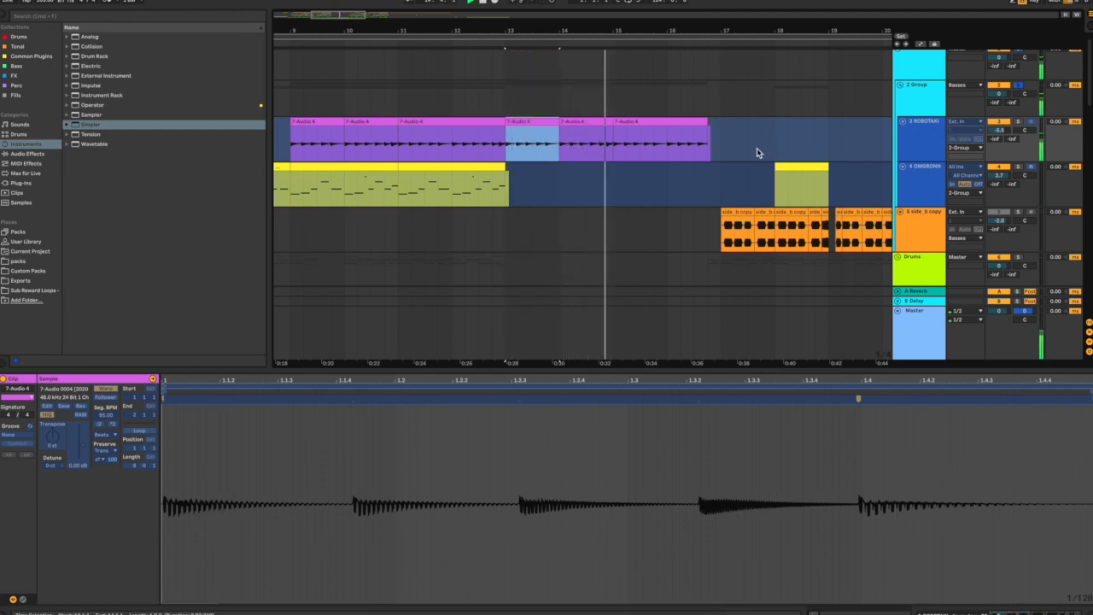
- Open the first side_b copy bass chop at bar 17 to examine its waveform
{"action": "scroll", "coordinate": [757, 148], "scroll_direction": "down", "scroll_amount": 2}
{"action": "scroll", "coordinate": [757, 148], "scroll_direction": "right", "scroll_amount": 2}
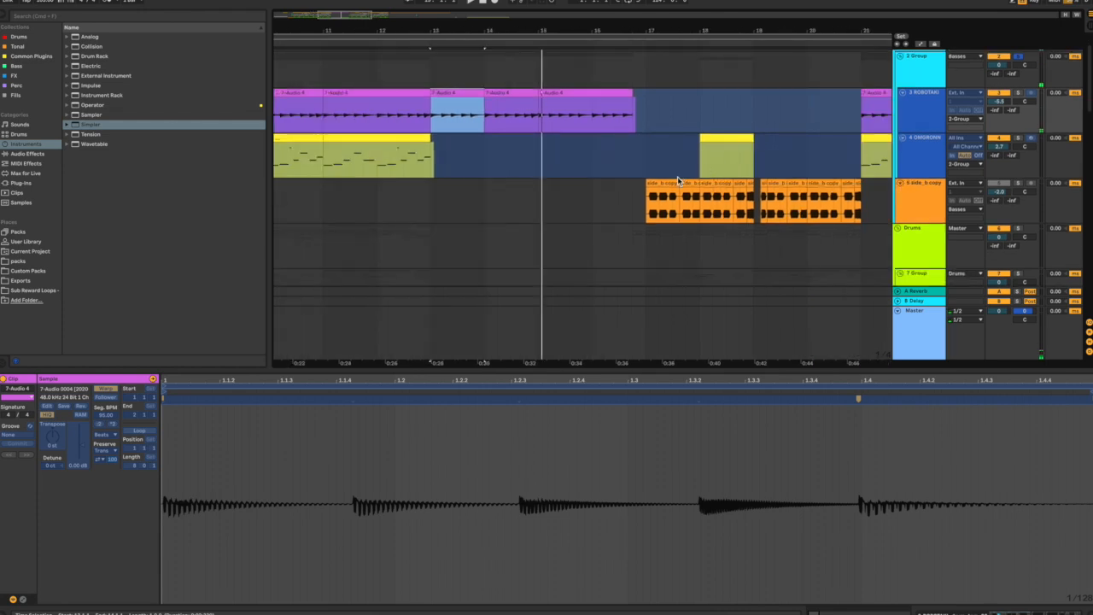
{"action": "left_click", "coordinate": [673, 182]}
- Find the uncut side_b copy sample farther along the arrangement and play it soloed from just after bar 28
{"action": "scroll", "coordinate": [824, 193], "scroll_direction": "right", "scroll_amount": 10}
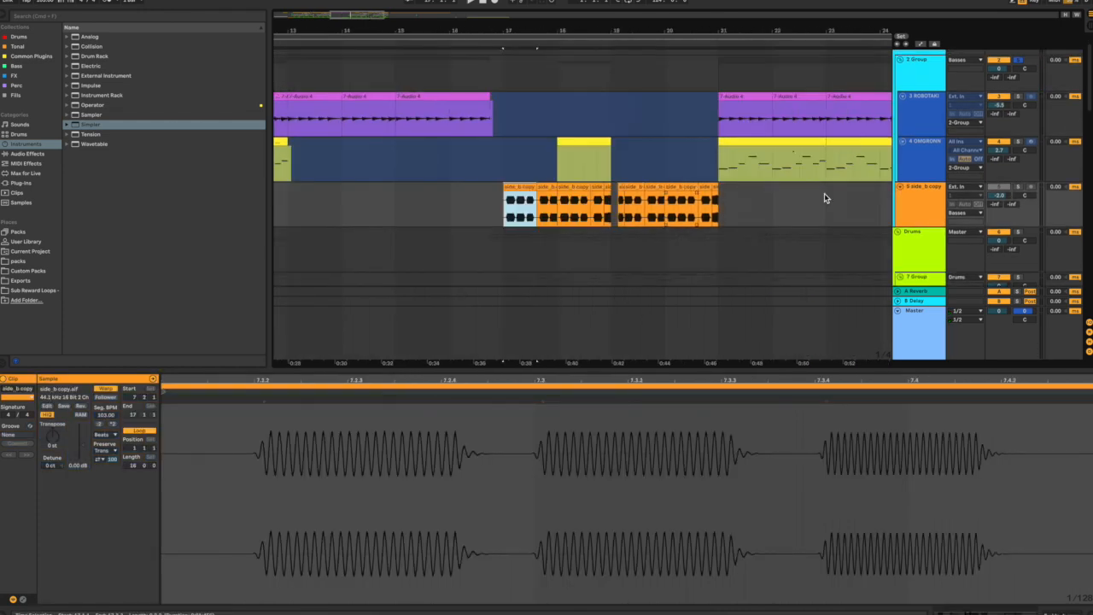
{"action": "scroll", "coordinate": [824, 193], "scroll_direction": "down", "scroll_amount": 1}
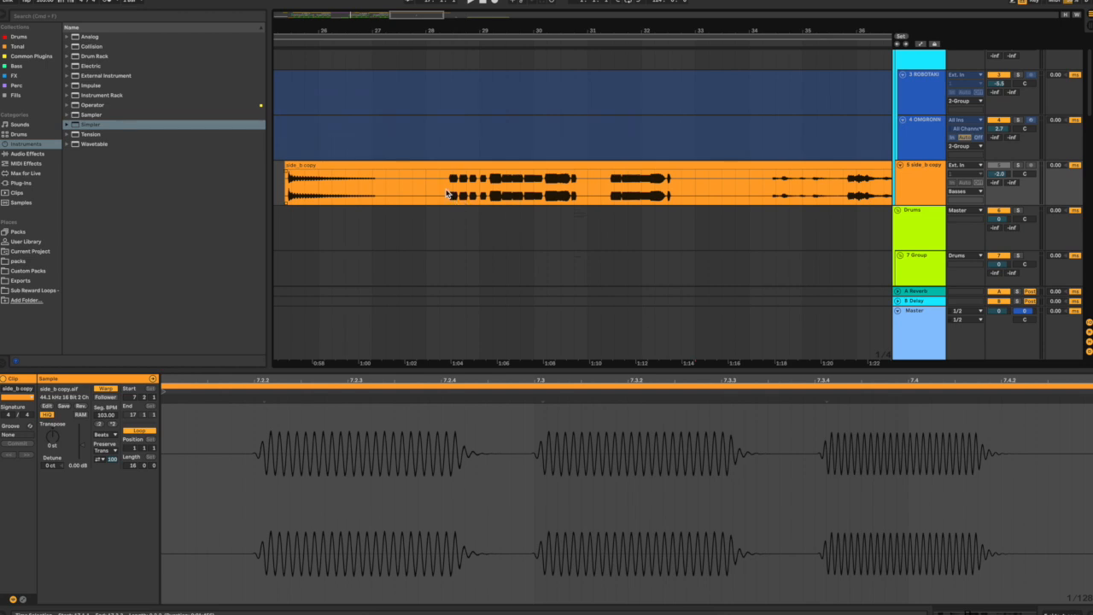
{"action": "left_click", "coordinate": [445, 191]}
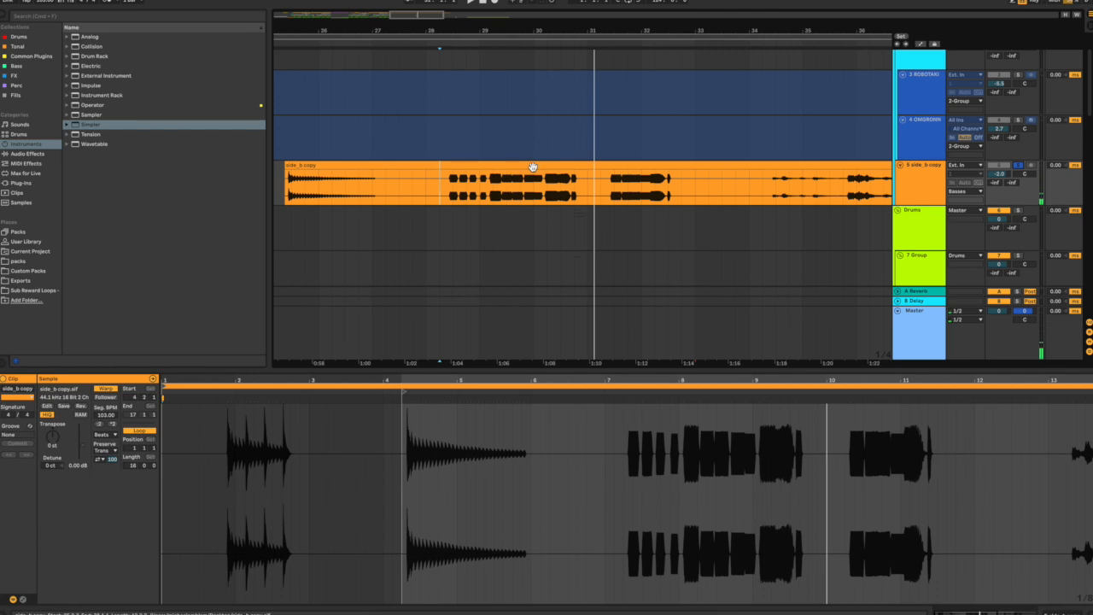
{"action": "left_click", "coordinate": [533, 166]}
- Return to the side_b copy bass chops at bar 17 and play them
{"action": "scroll", "coordinate": [698, 194], "scroll_direction": "left", "scroll_amount": 10}
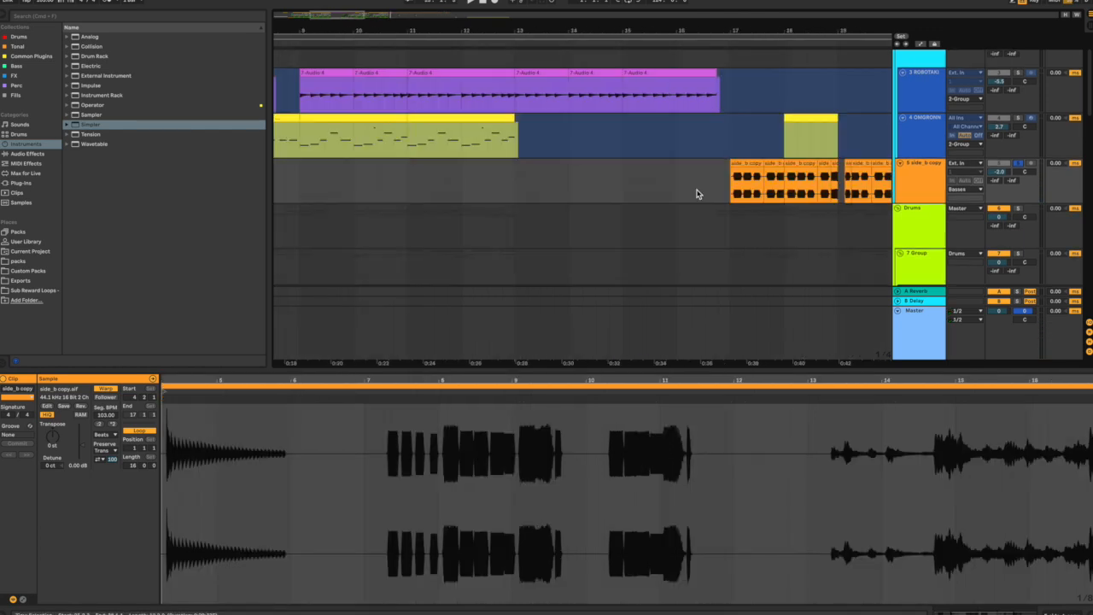
{"action": "scroll", "coordinate": [698, 193], "scroll_direction": "right", "scroll_amount": 2}
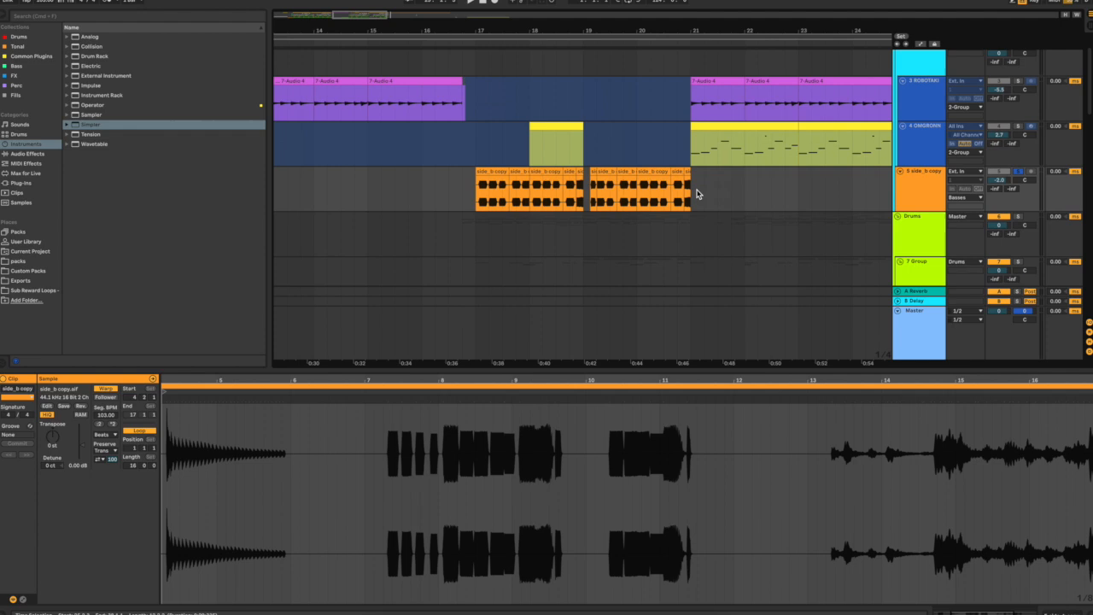
{"action": "left_click_drag", "start_coordinate": [481, 26], "coordinate": [481, 131]}
{"action": "key", "text": "space"}
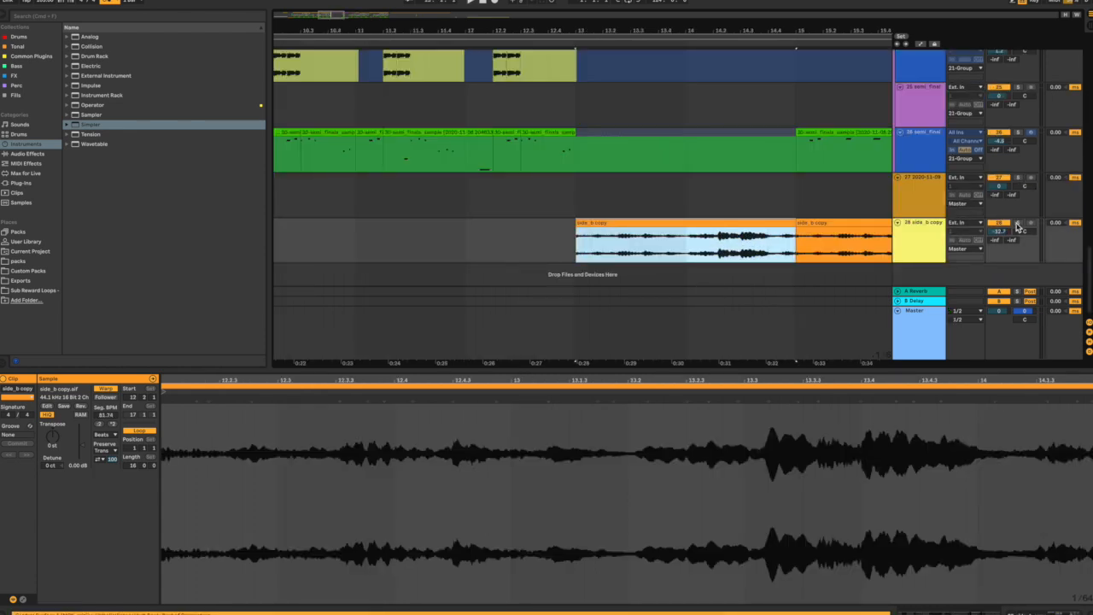
- Solo track 28, side_b copy, and play its atmospheric sample clip from bar 13
{"action": "left_click", "coordinate": [1018, 226]}
{"action": "key", "text": "space"}
{"action": "left_click", "coordinate": [934, 232]}
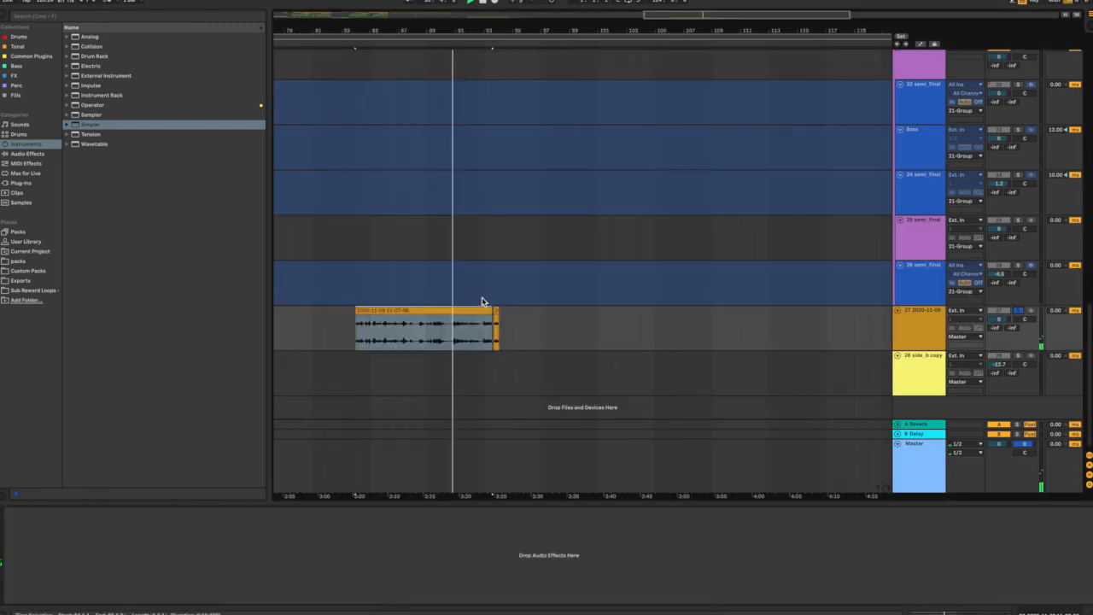
- Extend the long 2020-11-09 recording clip on track 27 to about bar 96
{"action": "left_click_drag", "start_coordinate": [489, 310], "coordinate": [530, 312]}
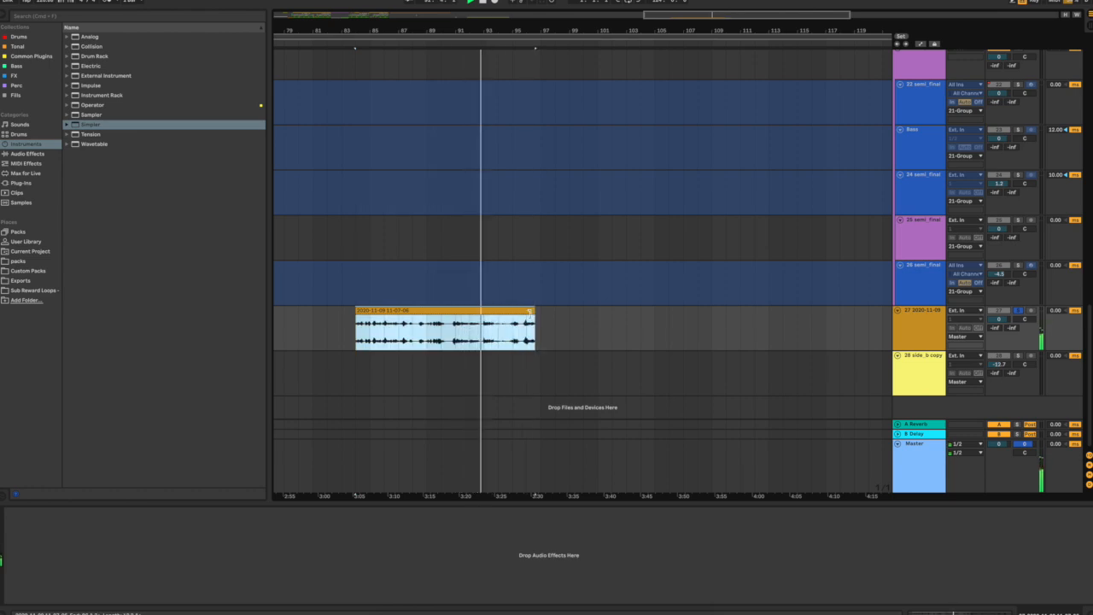
{"action": "left_click_drag", "start_coordinate": [593, 316], "coordinate": [595, 319]}
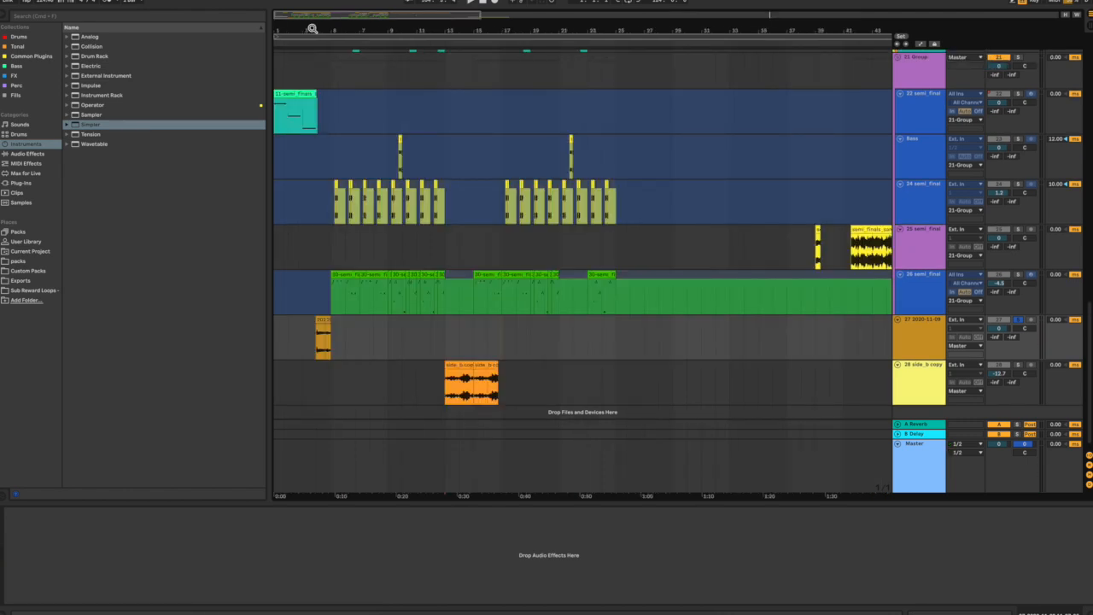
- Select the short 2020-11-09 clip leading into bar 5 on track 27 and play it soloed
{"action": "left_click_drag", "start_coordinate": [312, 22], "coordinate": [313, 28]}
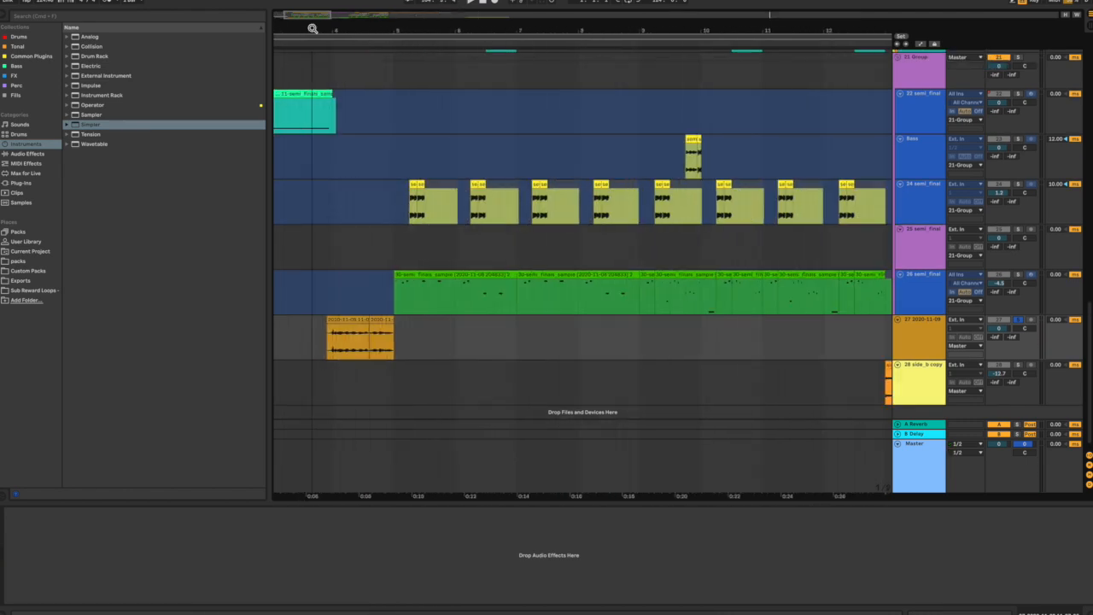
{"action": "left_click", "coordinate": [354, 318]}
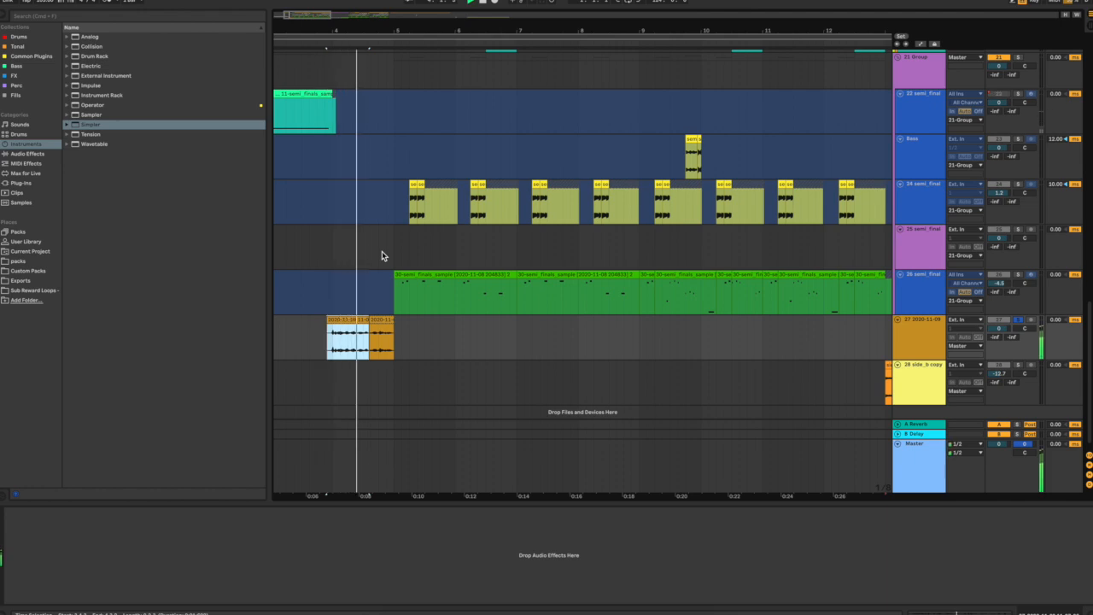